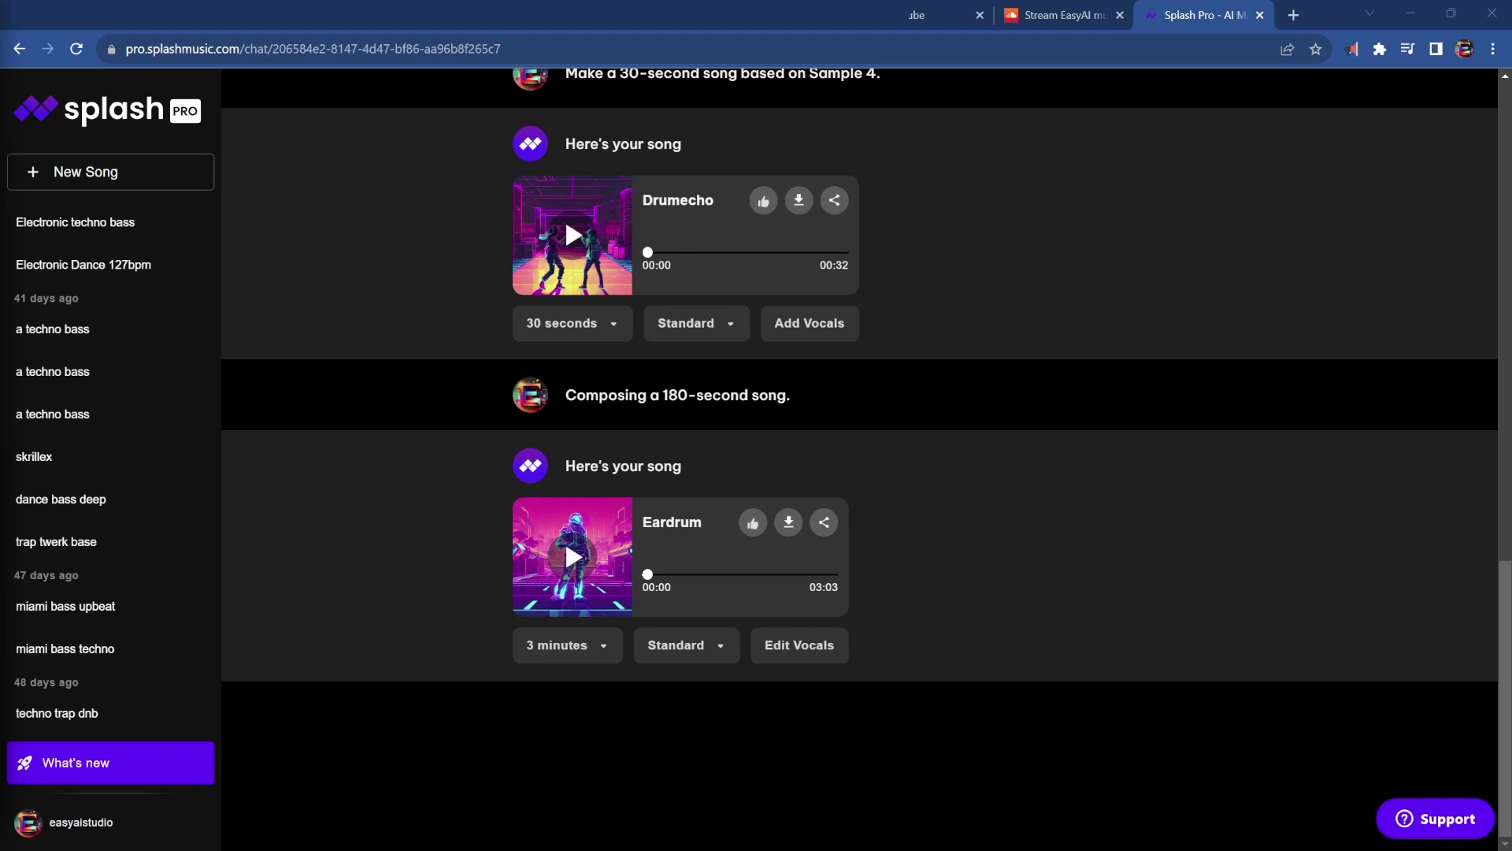
# Preview the three-minute song Eardrum
pyautogui.click(574, 557)
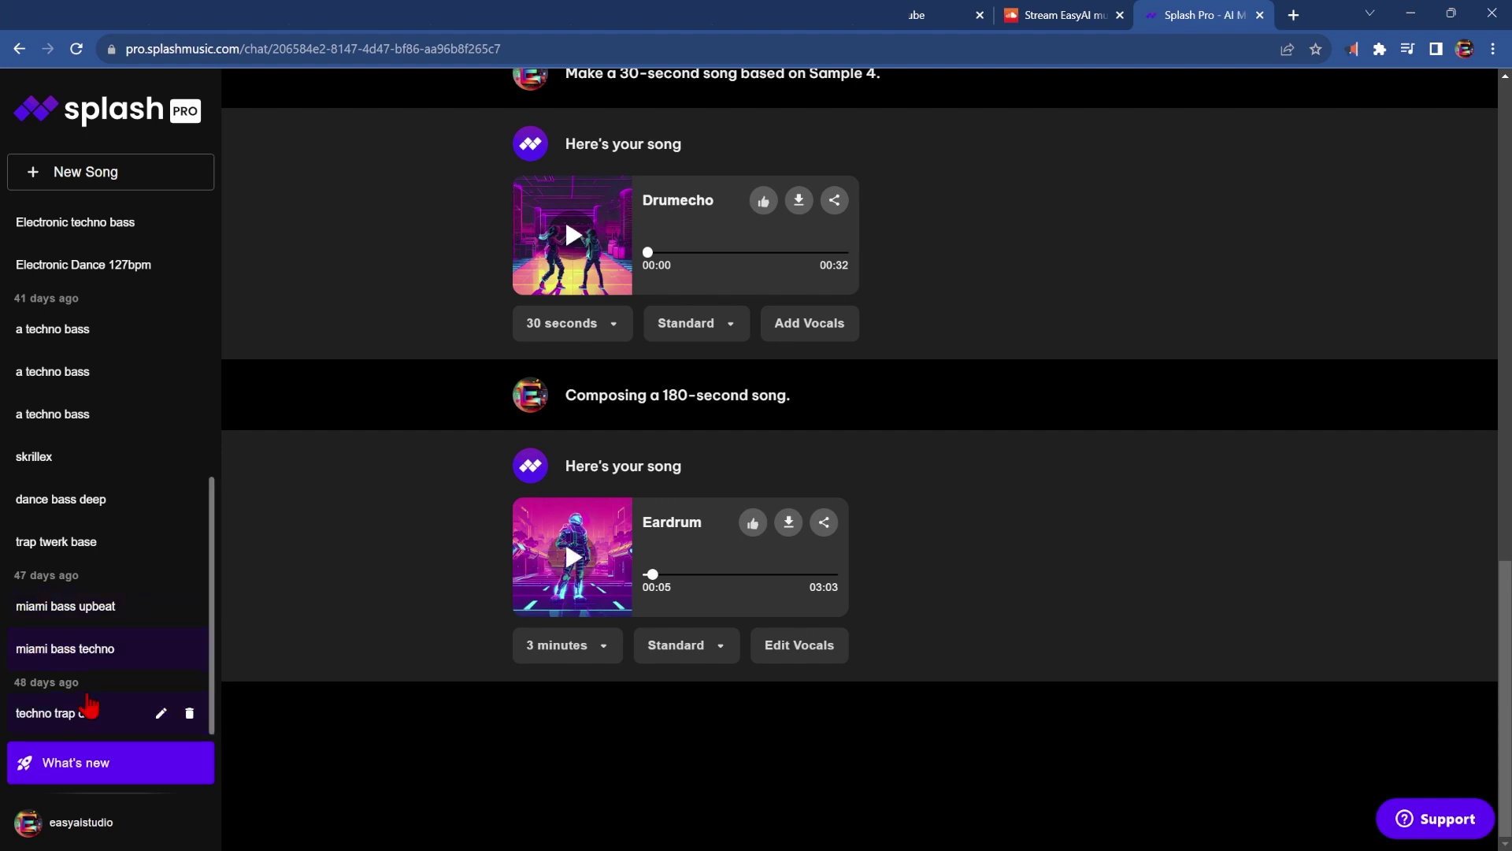
# Start a new song and enter the prompt "Electronic, techno, bass, aggressive, energetic, uplifting"
pyautogui.click(122, 180)
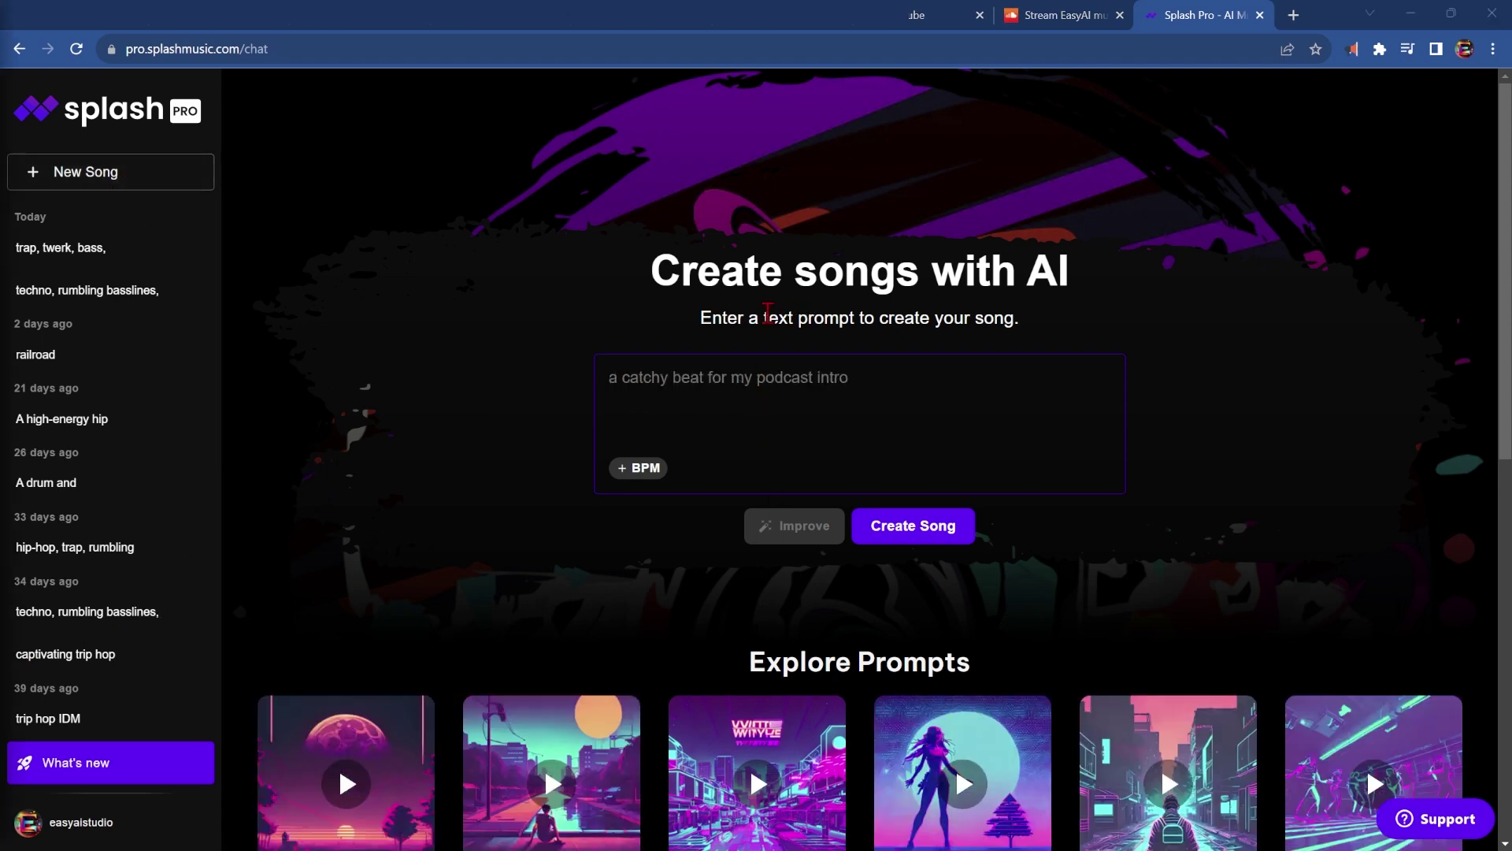
pyautogui.moveTo(768, 313); pyautogui.dragTo(857, 315)
pyautogui.click(754, 392)
pyautogui.write('Electronic techno bass aggressive energetic uplifting')
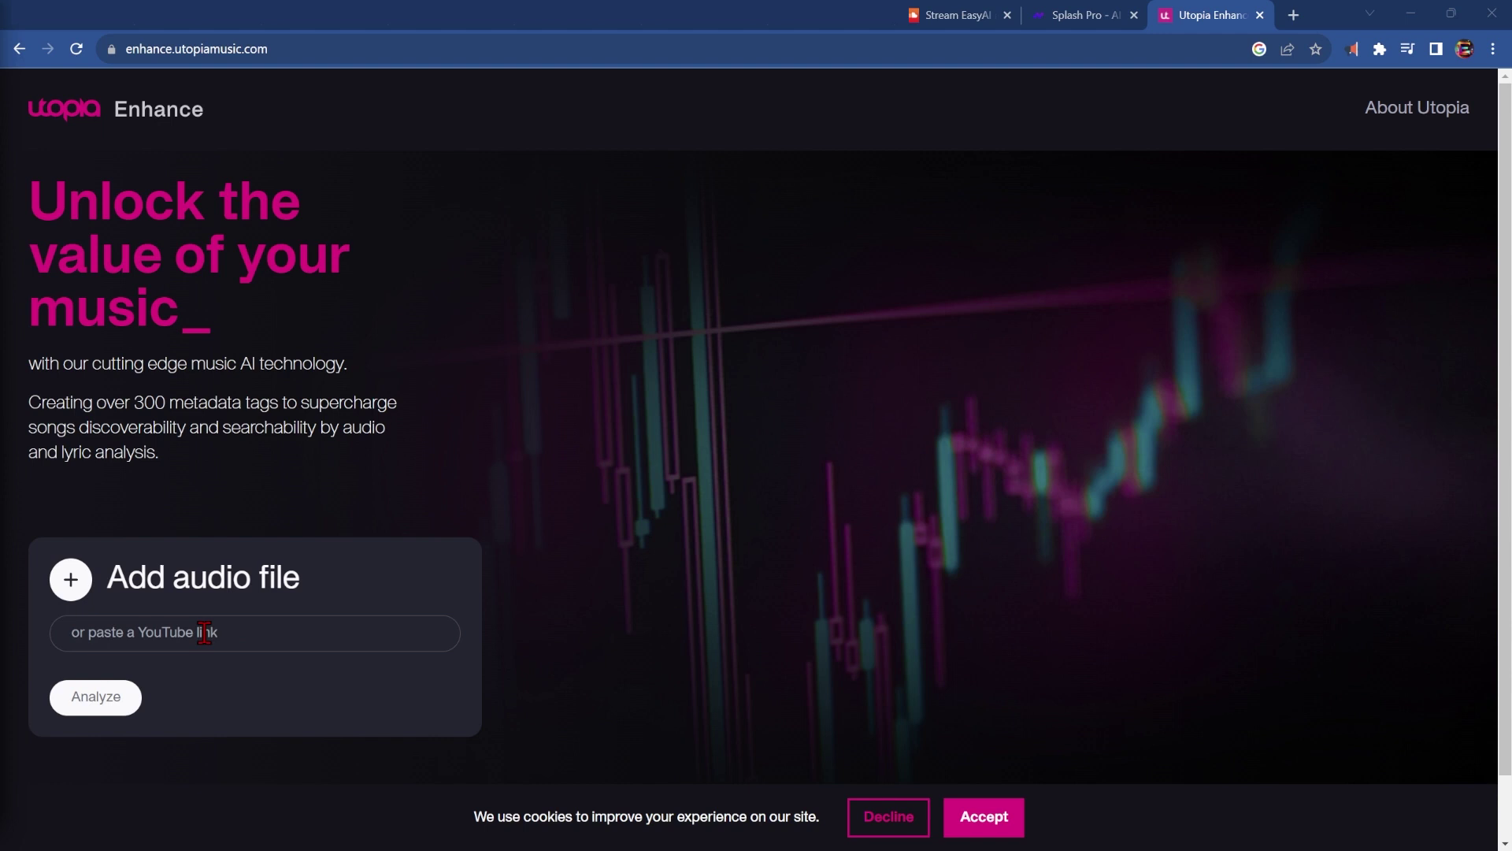
pyautogui.click(202, 632)
pyautogui.write('https://www.youtube.com/watch?v=3lpwBYwa-Lk')
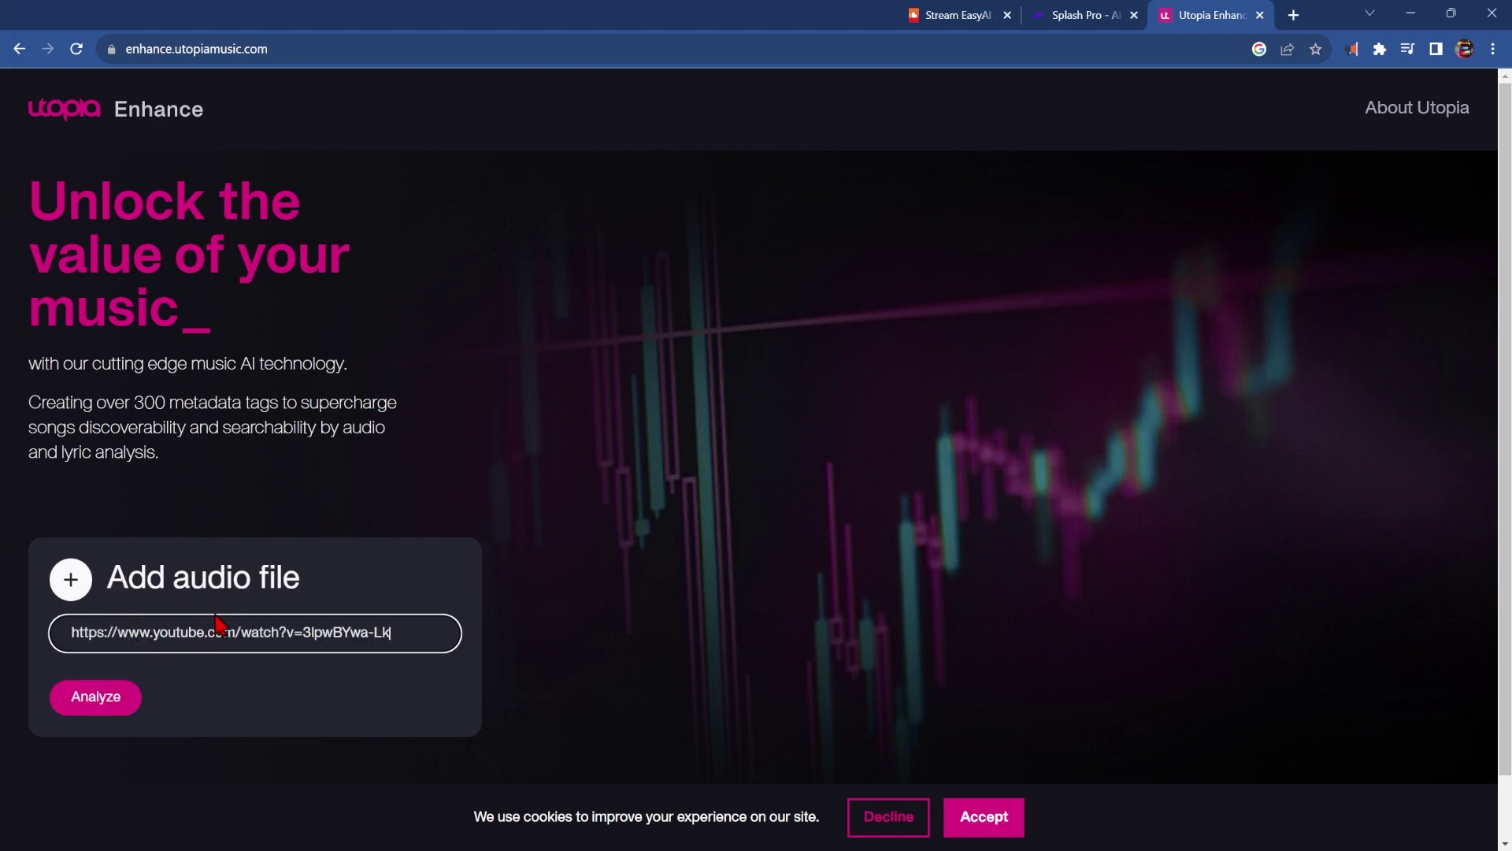
pyautogui.click(110, 703)
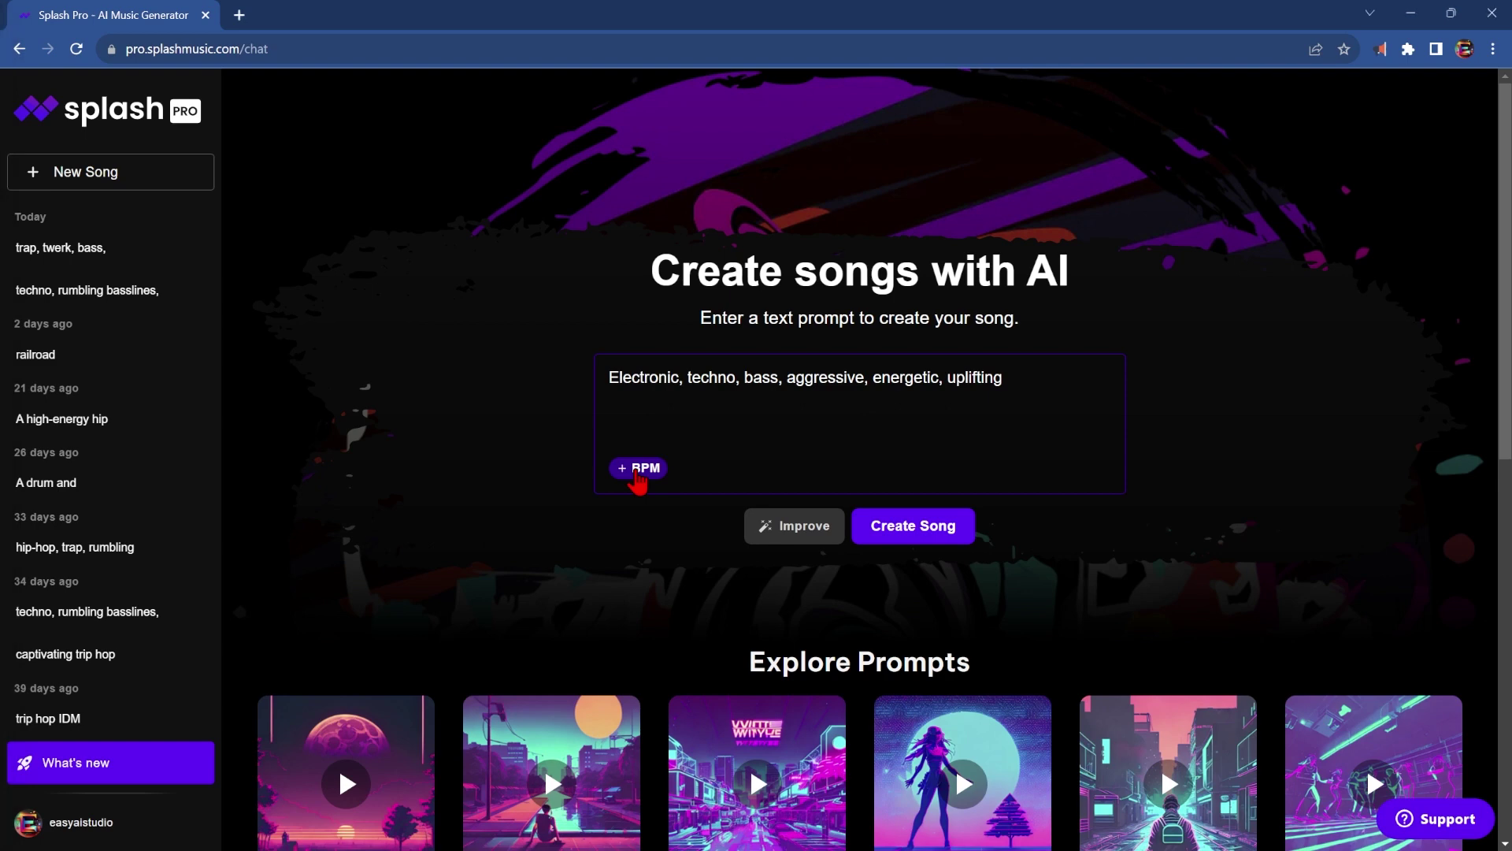
# Switch to Splash Pro, set the tempo to 170 BPM and create the song from the prompt
pyautogui.click(638, 470)
pyautogui.write('170')
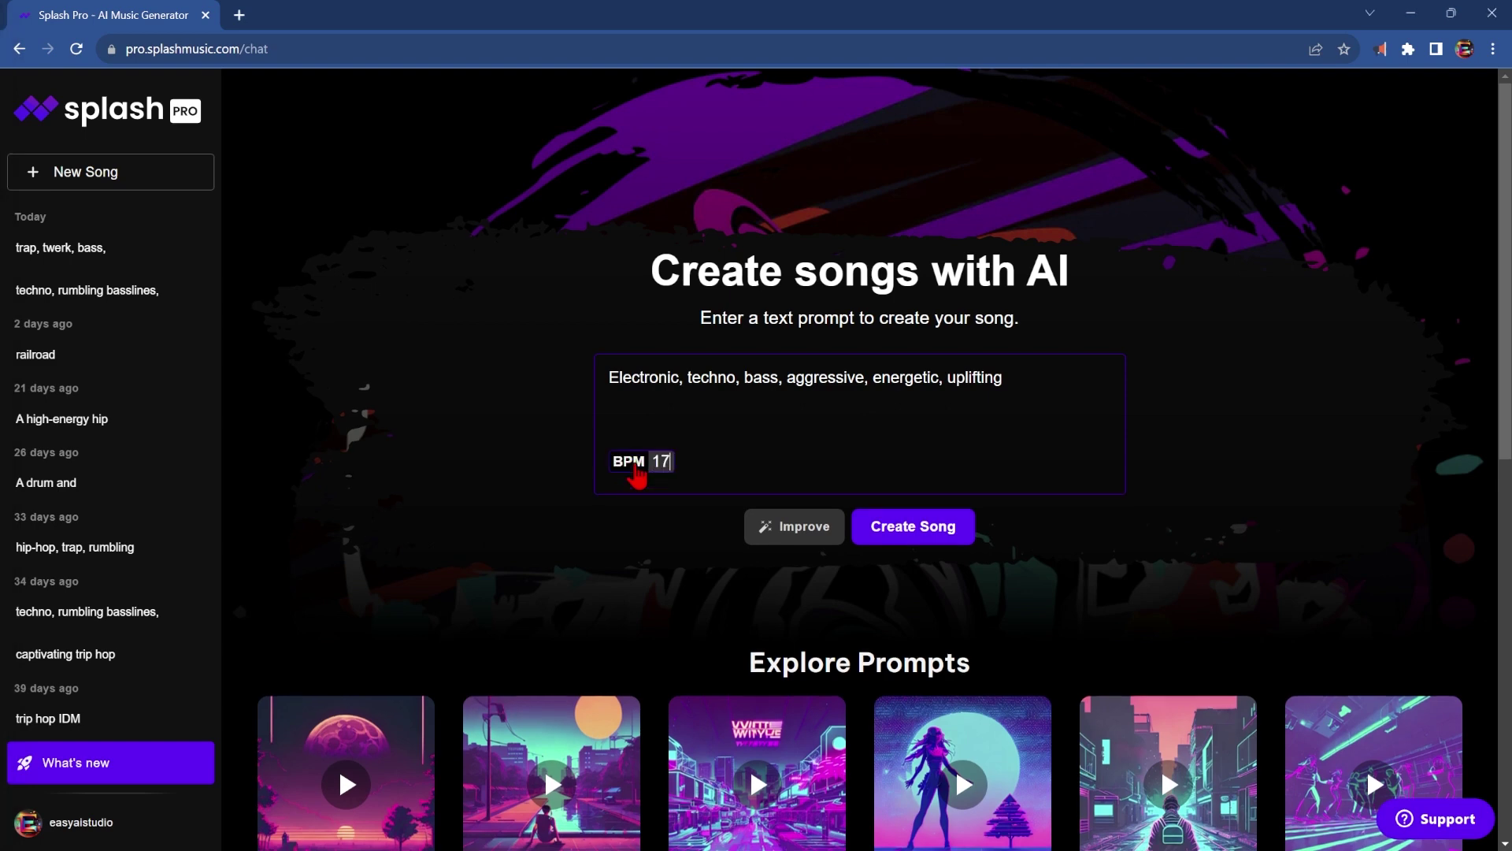
pyautogui.click(910, 526)
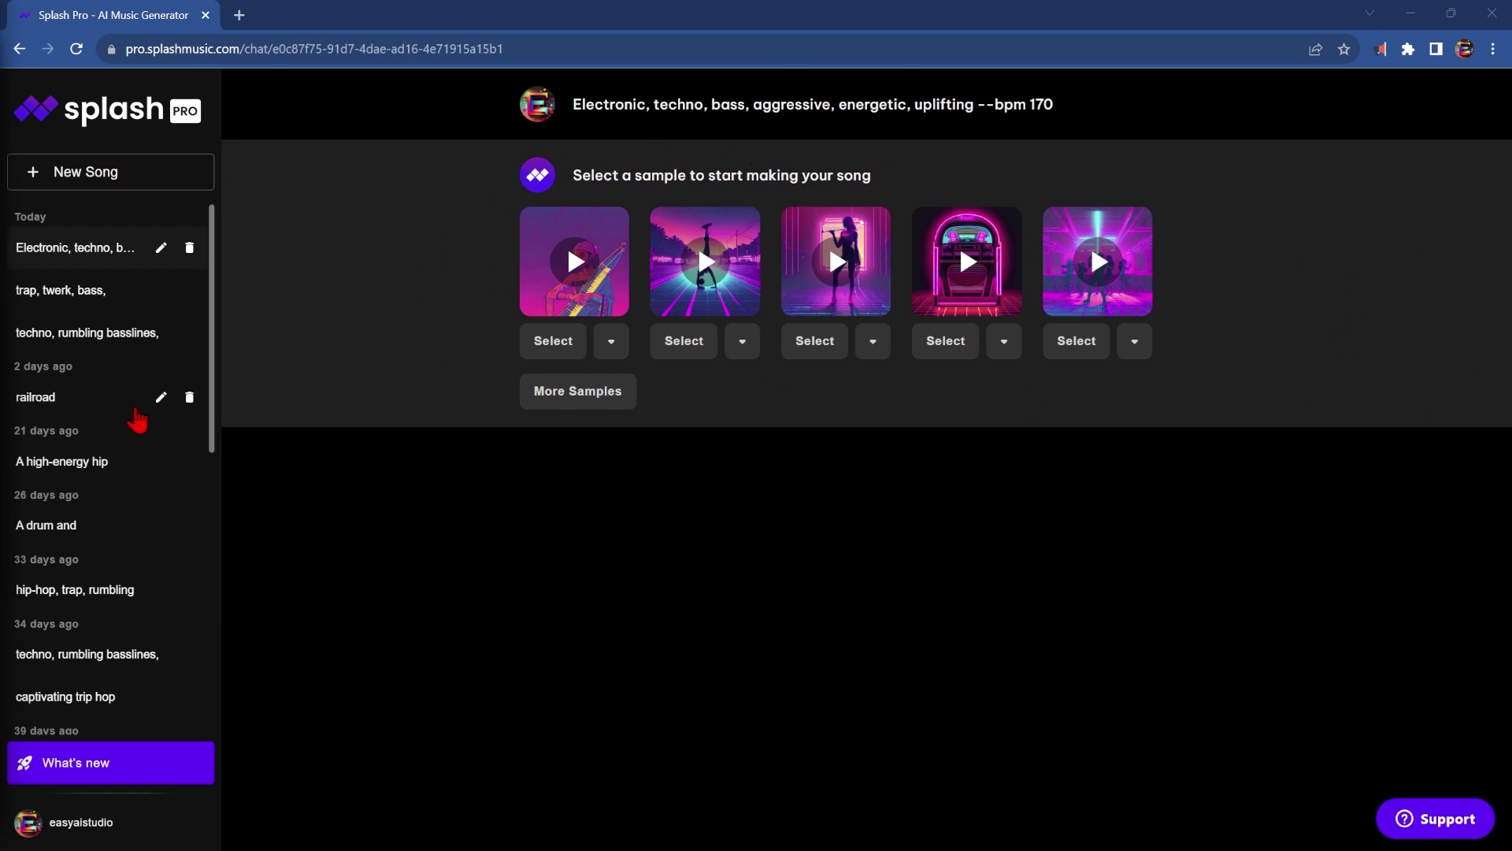
# Preview the first generated sample
pyautogui.click(573, 264)
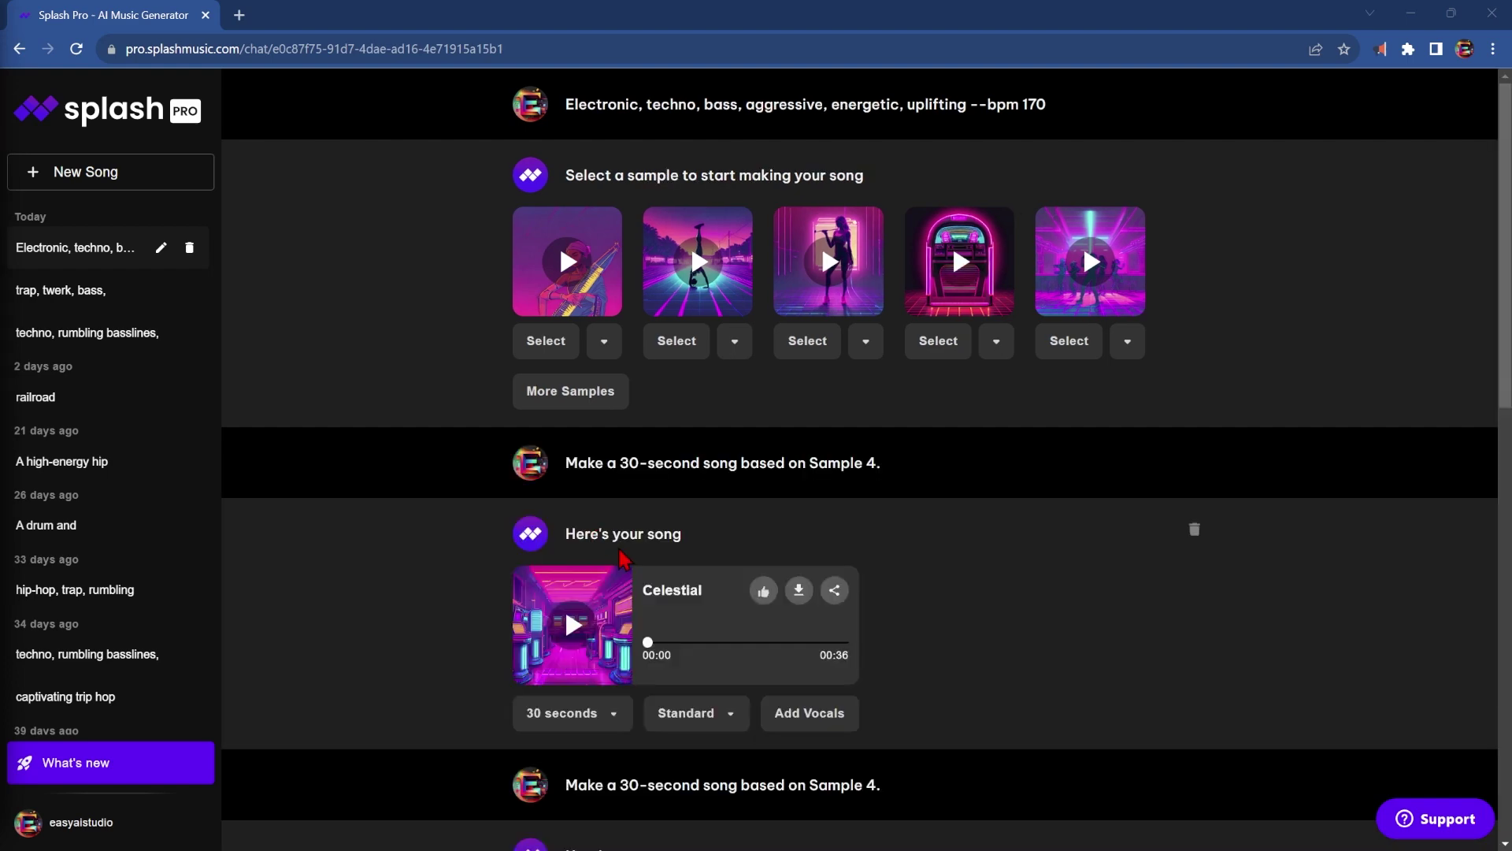
# Preview the 30-second song Supersonic, skipping ahead through the track, and stop playback
pyautogui.scroll(-3, 532, 662)
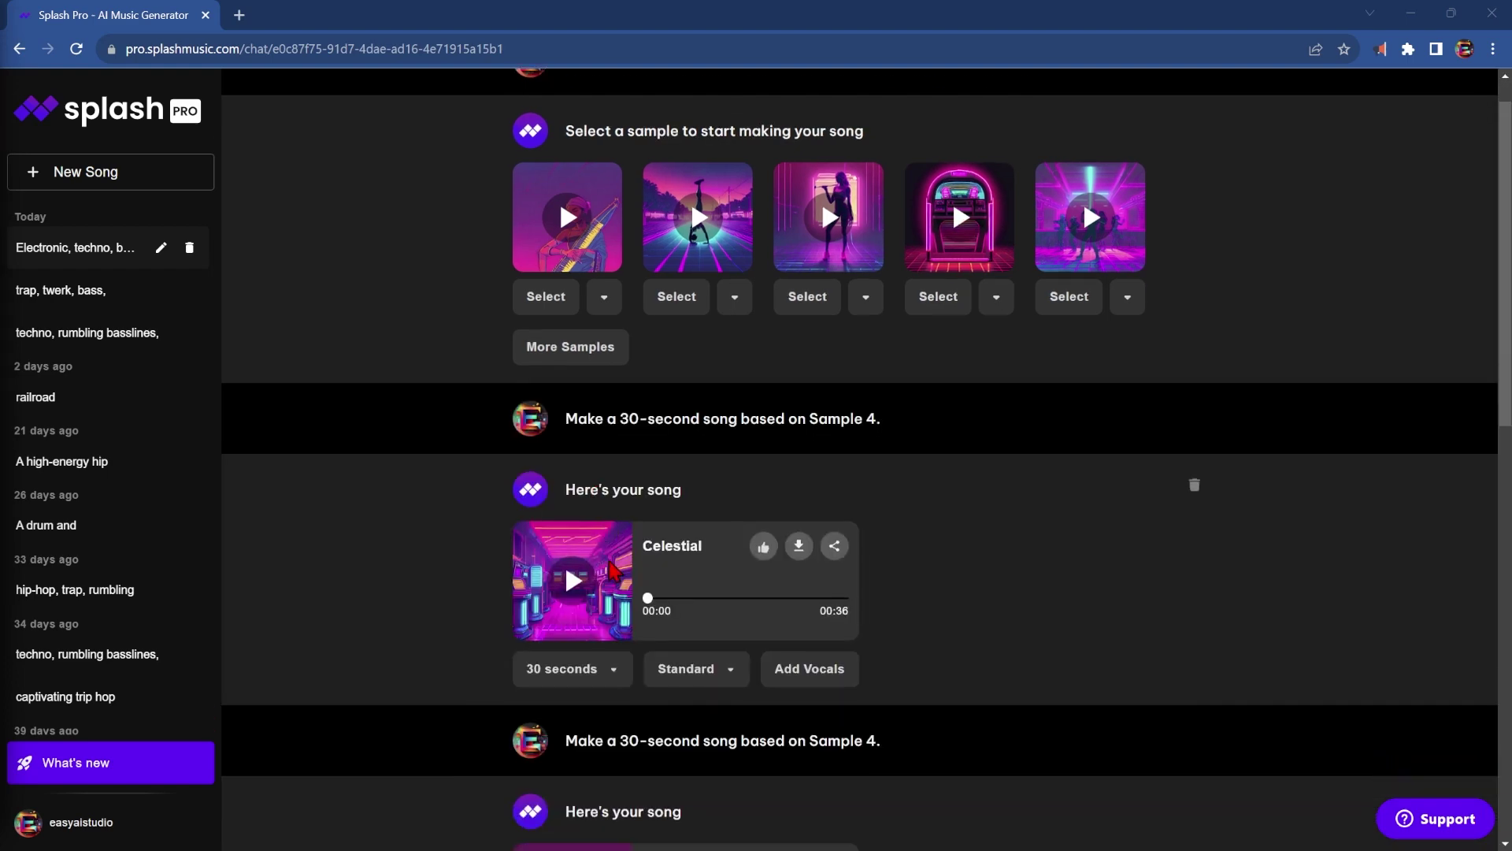
pyautogui.scroll(-8, 532, 662)
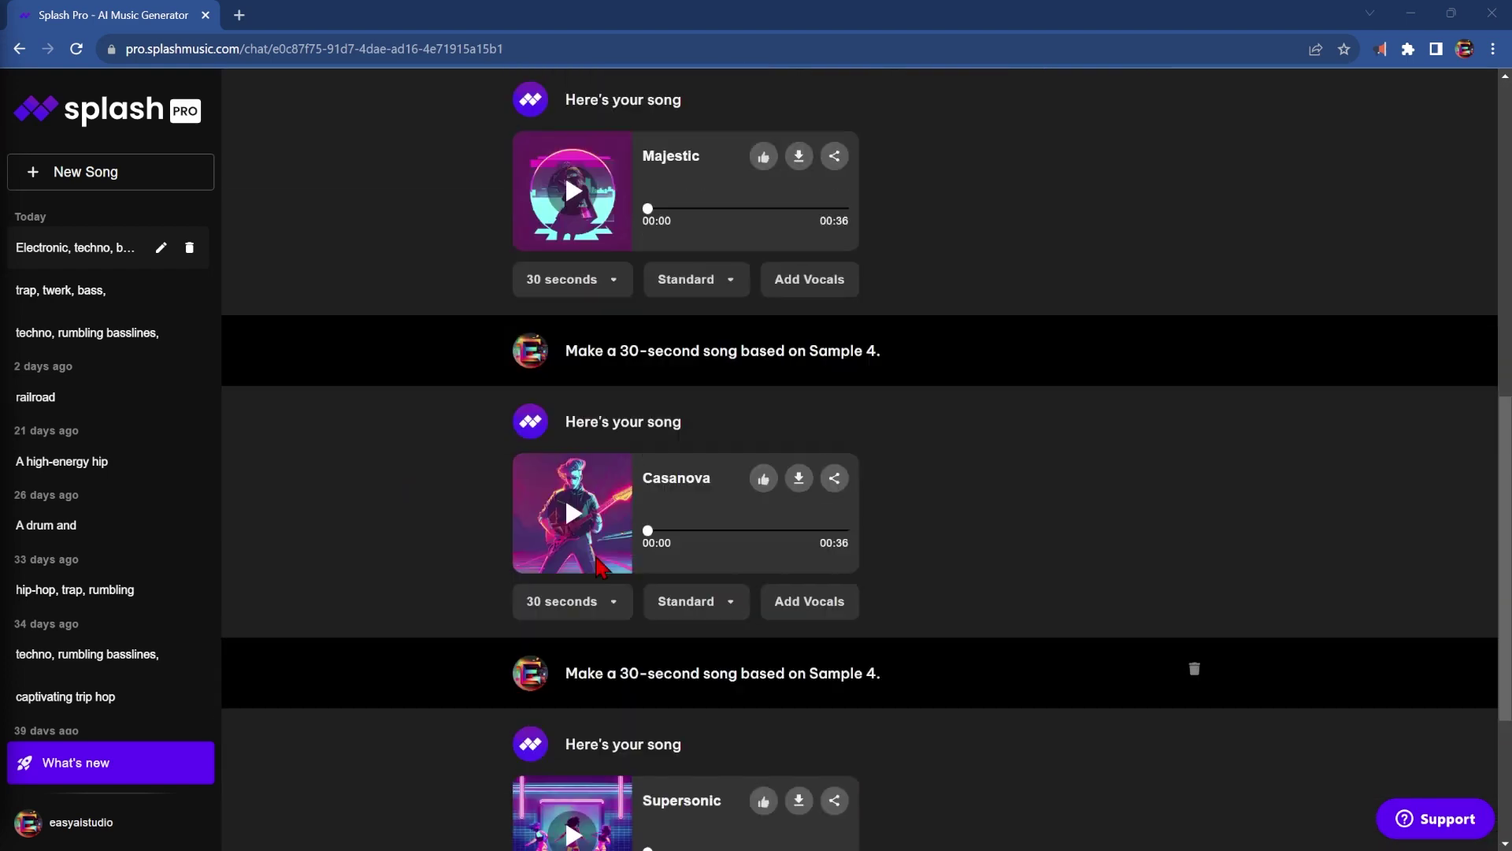
pyautogui.scroll(-3, 630, 792)
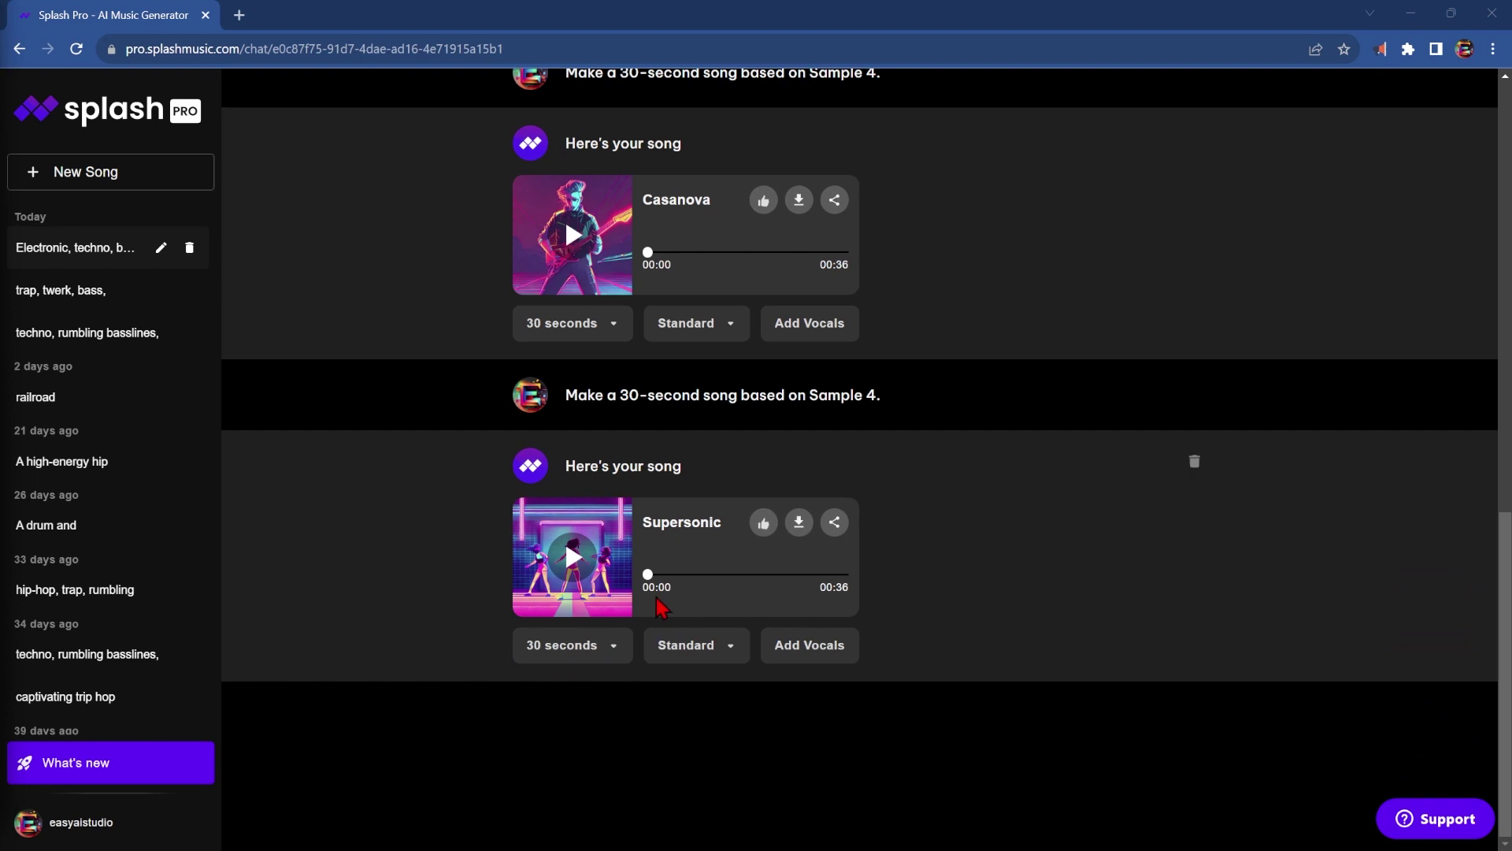
pyautogui.scroll(2, 469, 723)
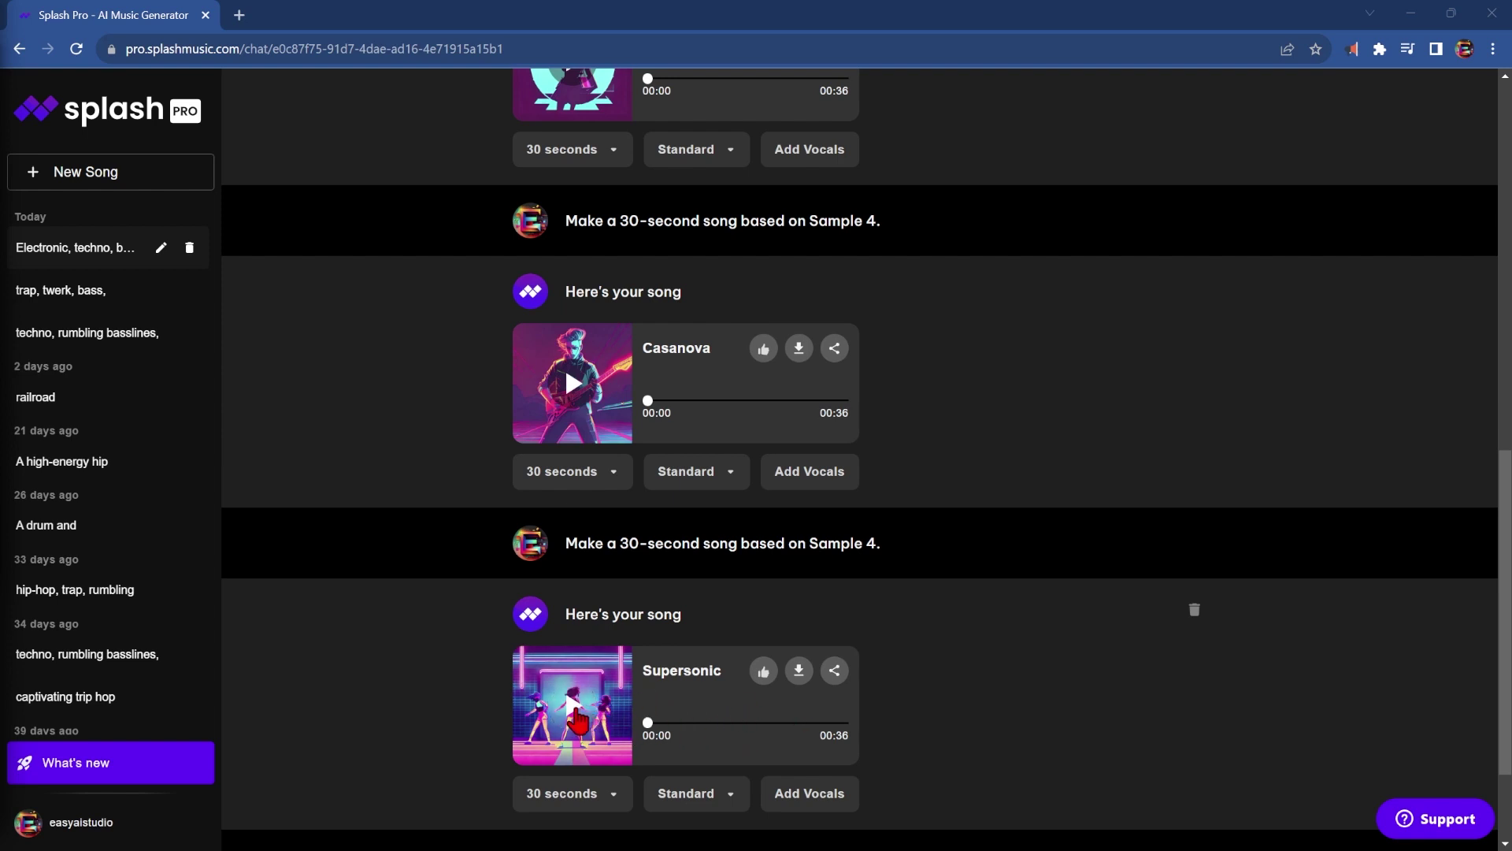
pyautogui.click(579, 717)
pyautogui.click(698, 722)
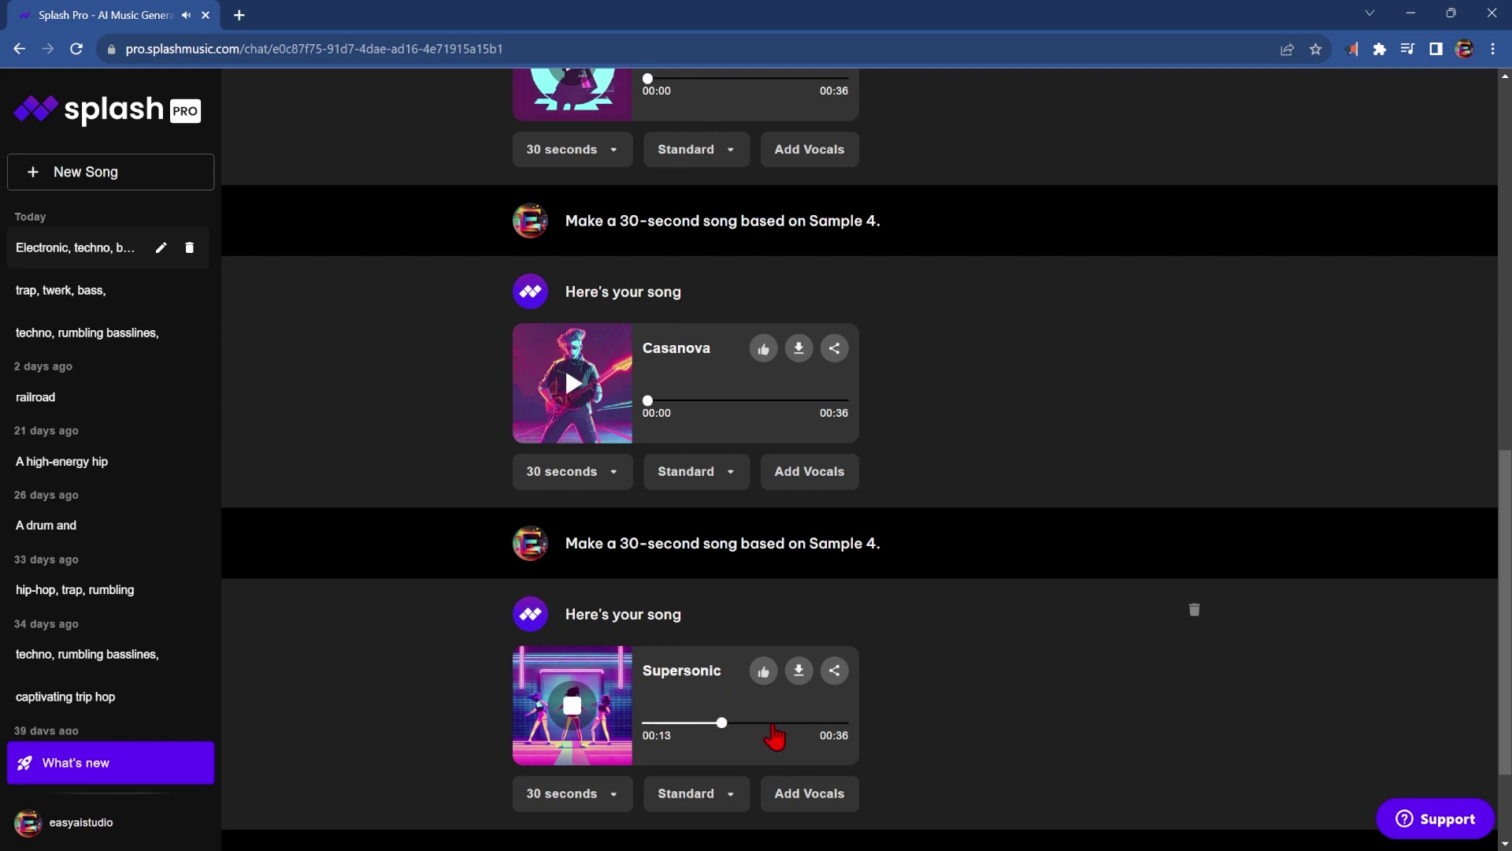
pyautogui.click(773, 723)
pyautogui.click(578, 721)
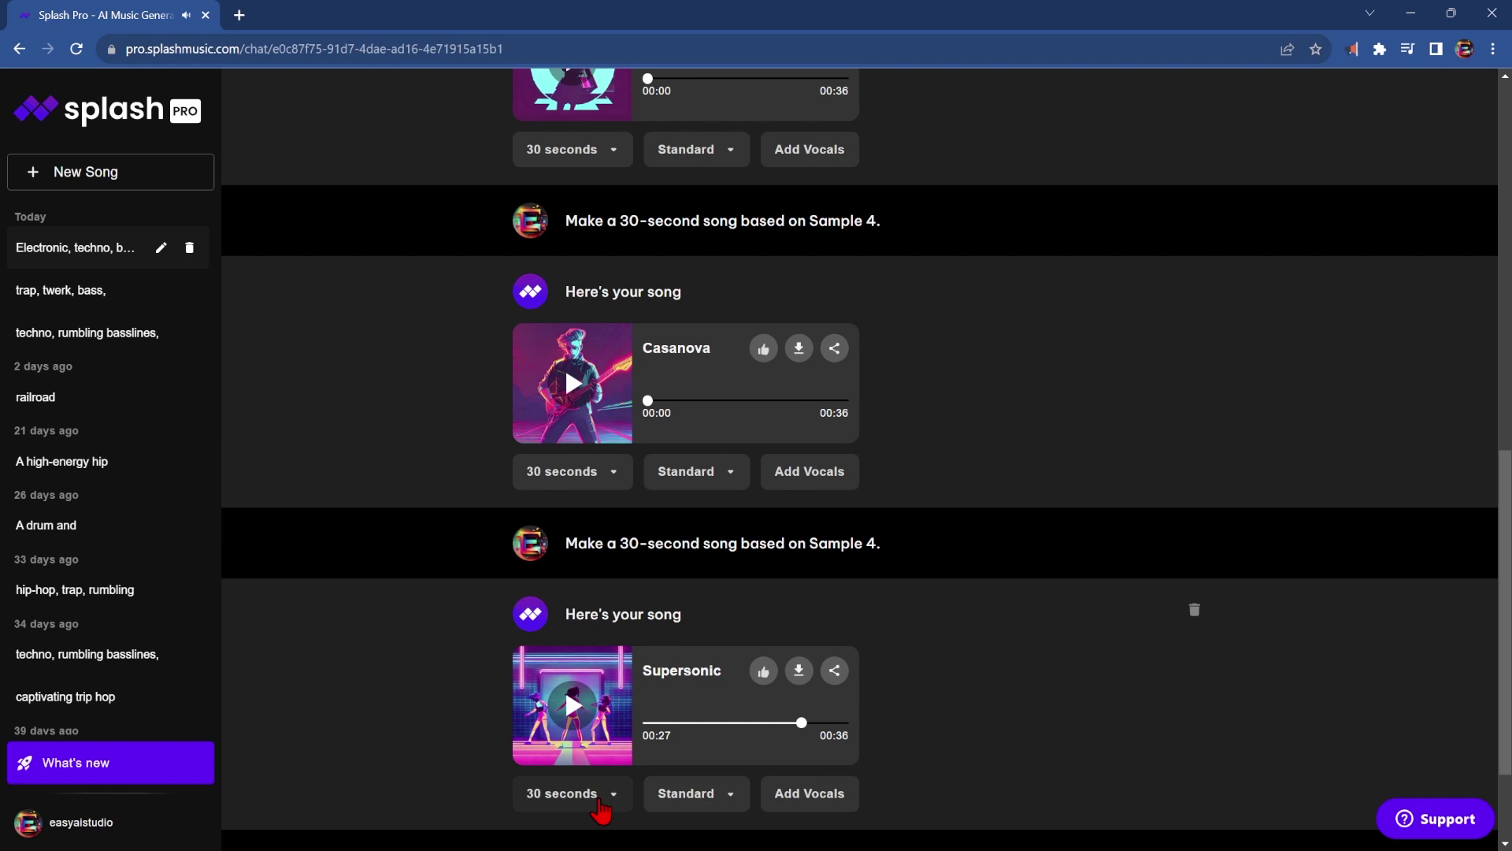
# Set the Supersonic song's length to 3 minutes and apply the change repeatedly to generate several longer versions
pyautogui.click(603, 795)
pyautogui.click(581, 754)
pyautogui.scroll(-3, 630, 693)
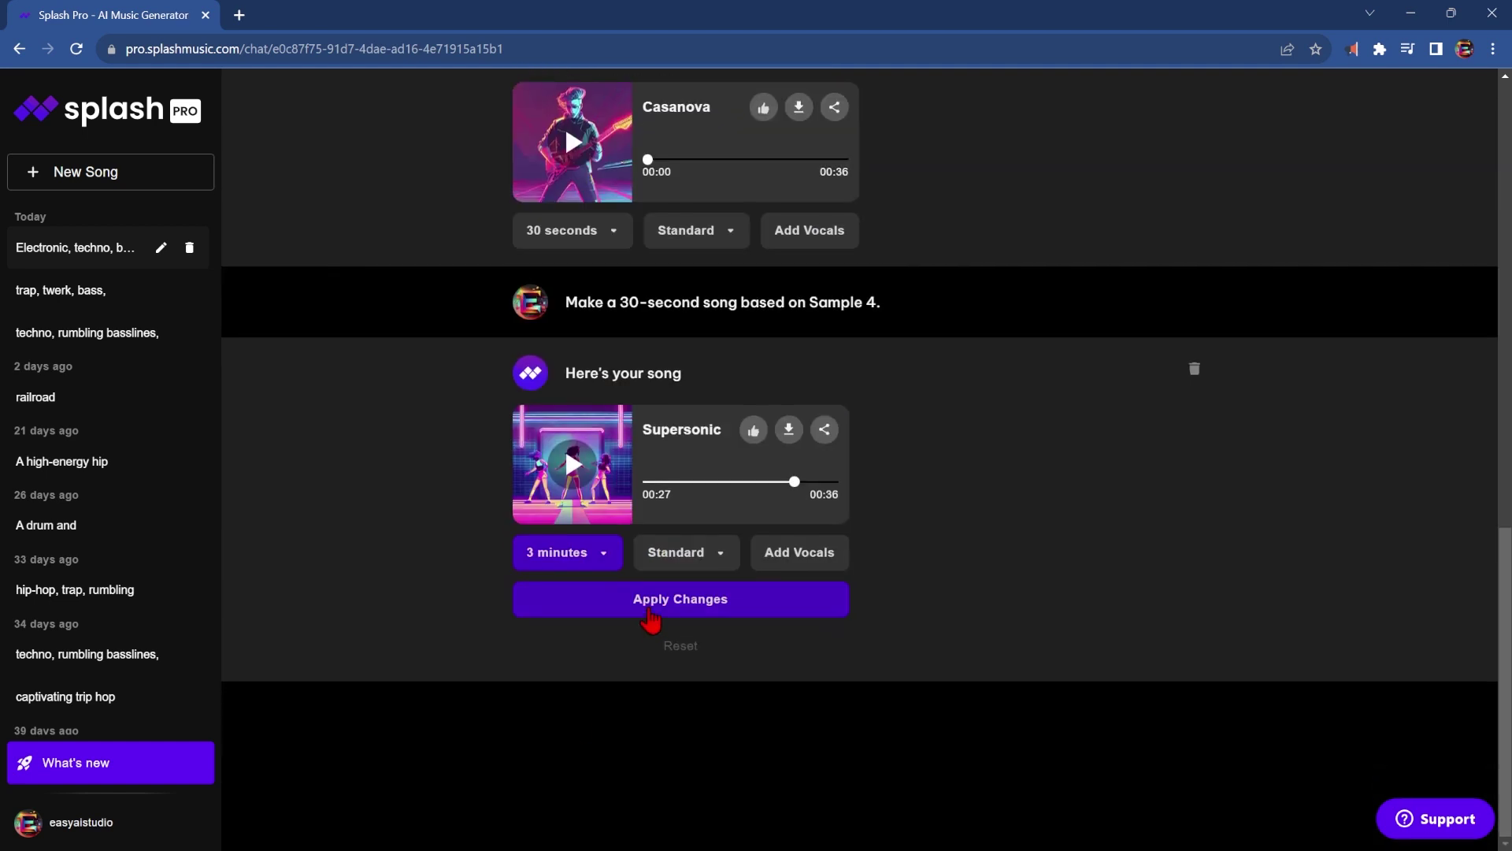
pyautogui.click(630, 608)
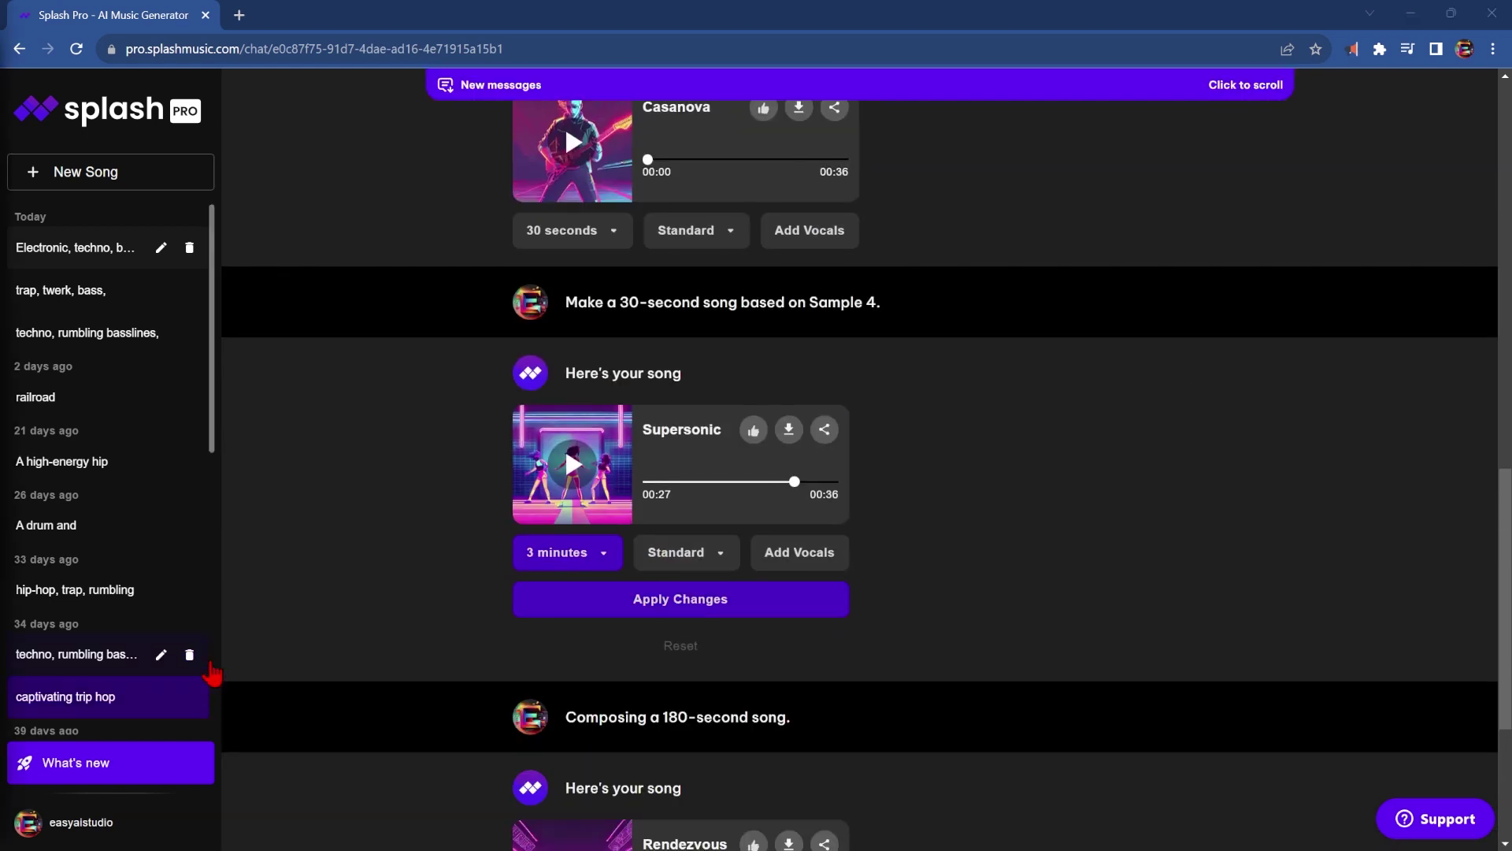
pyautogui.click(675, 607)
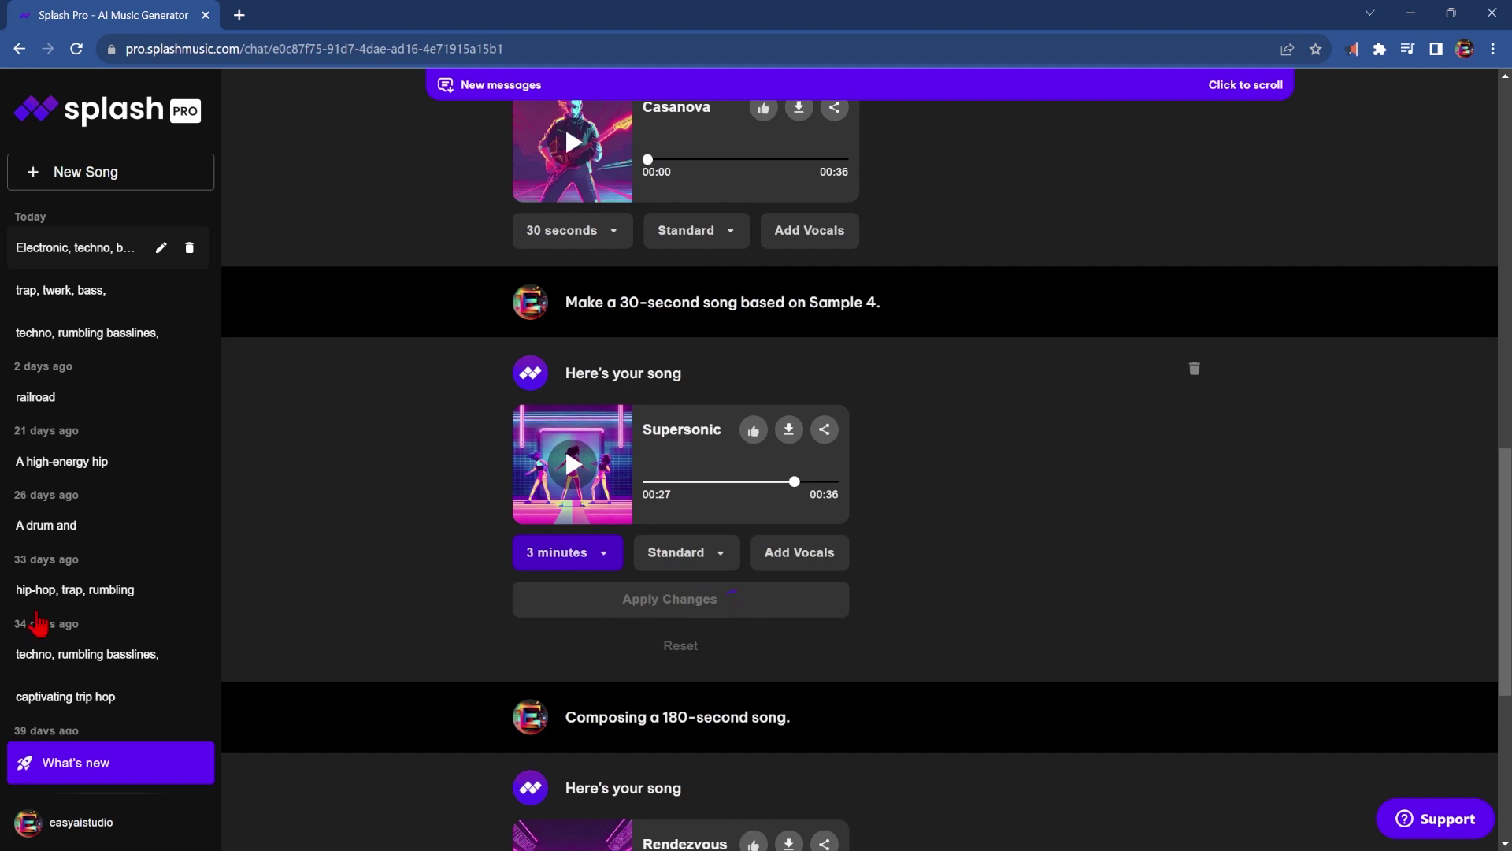
# Preview the 3-minute song Rendezvous at several points along its timeline and stop playback
pyautogui.scroll(-7, 551, 350)
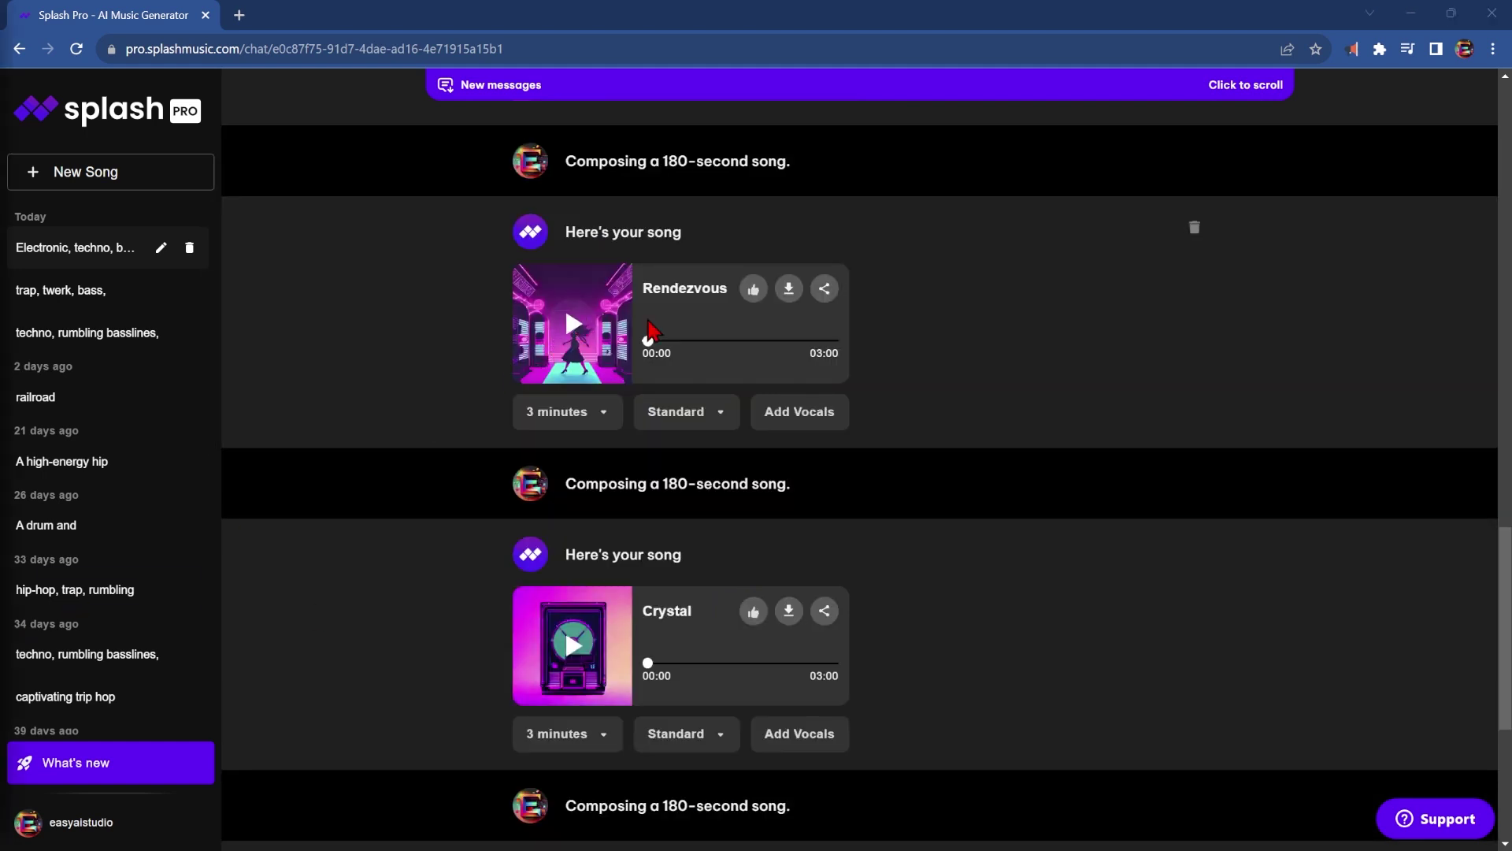
pyautogui.scroll(-3, 602, 425)
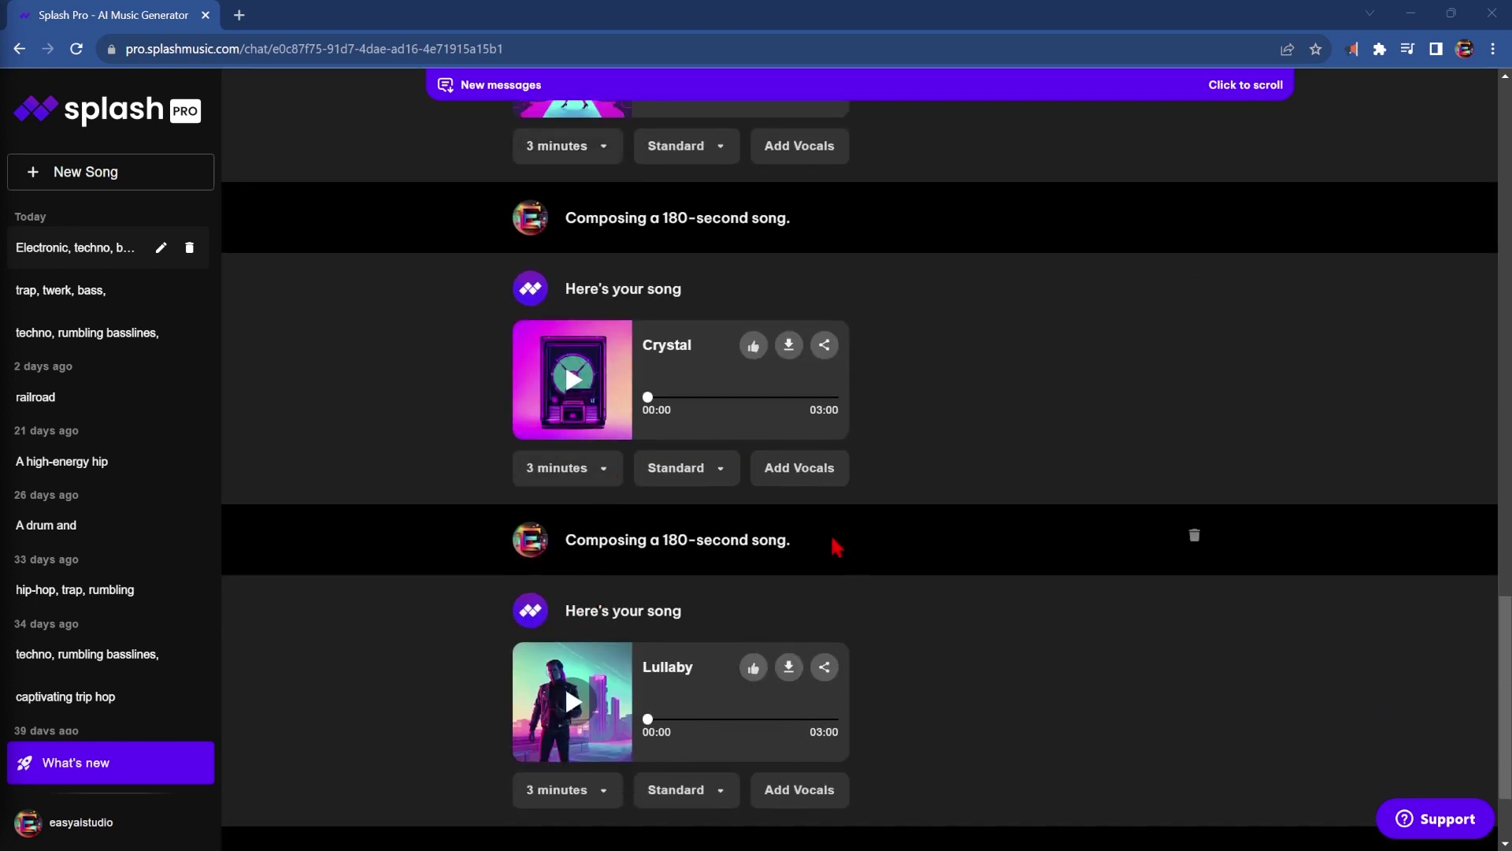
pyautogui.scroll(1, 835, 545)
pyautogui.scroll(1, 405, 459)
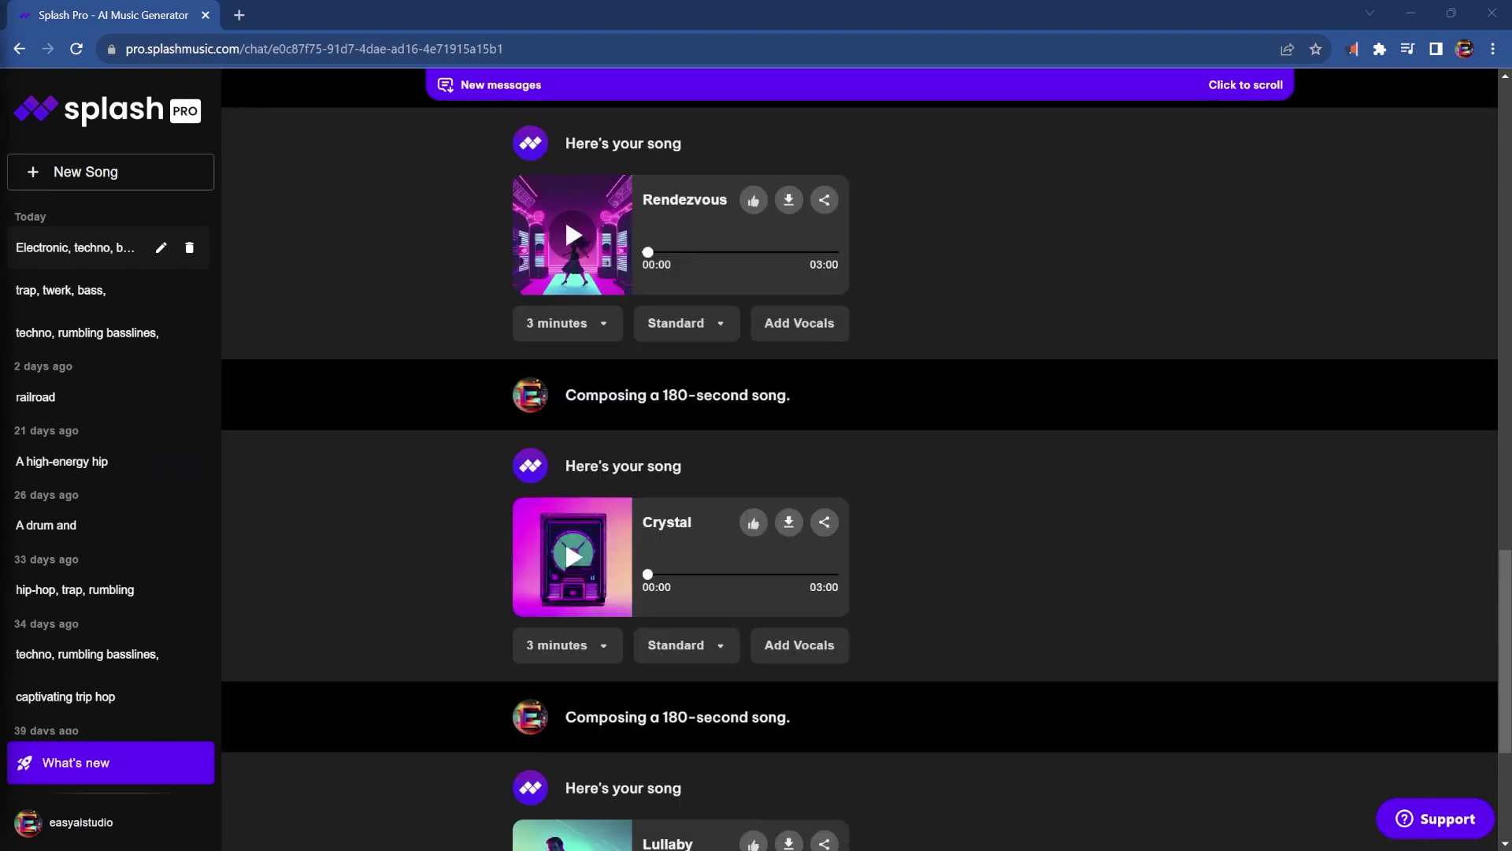
pyautogui.click(574, 236)
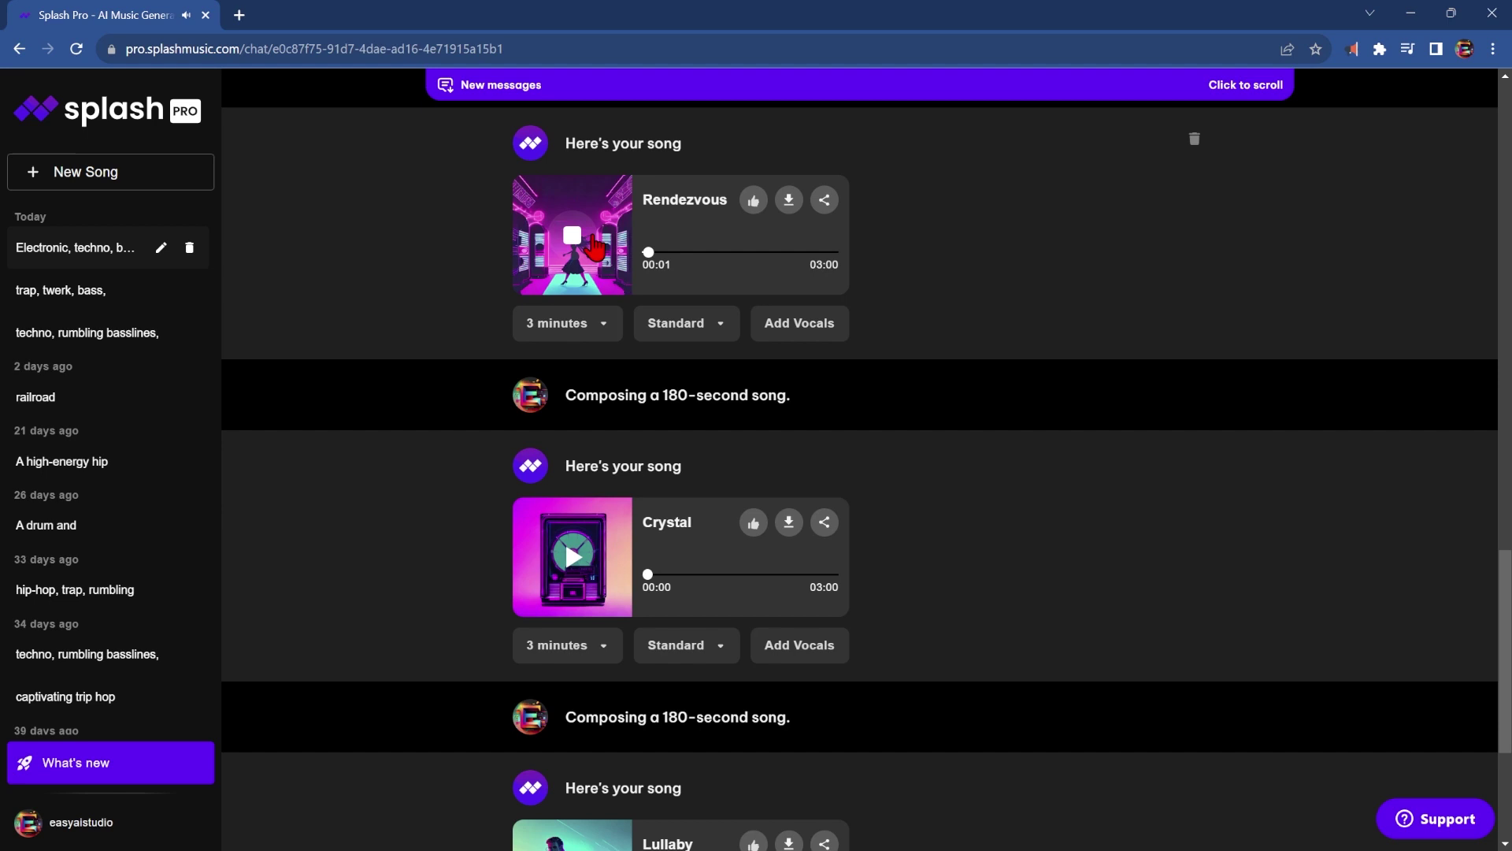
pyautogui.click(669, 253)
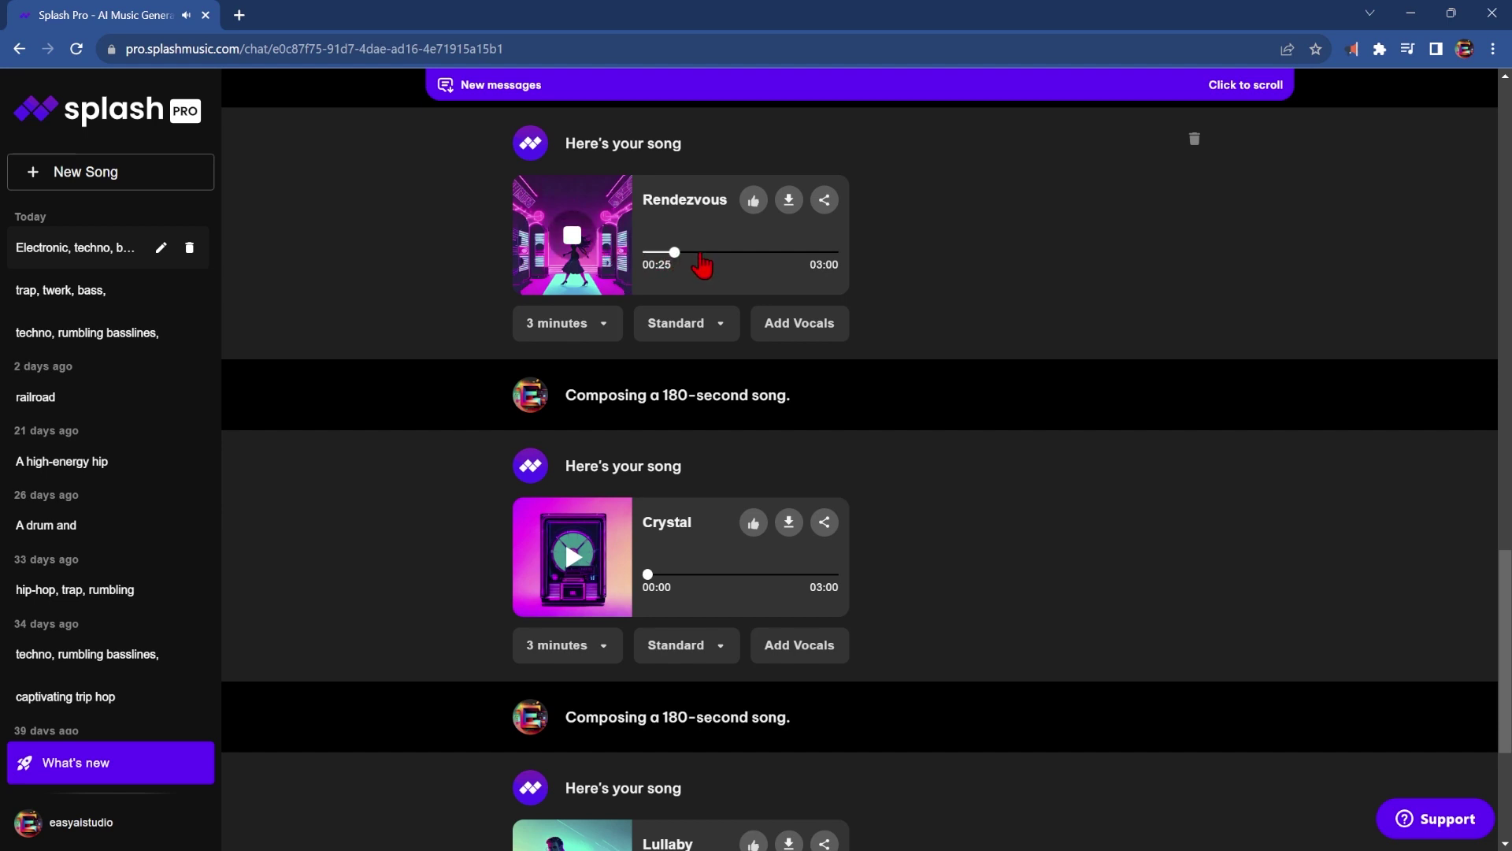
pyautogui.click(707, 253)
pyautogui.click(744, 252)
pyautogui.press('space')
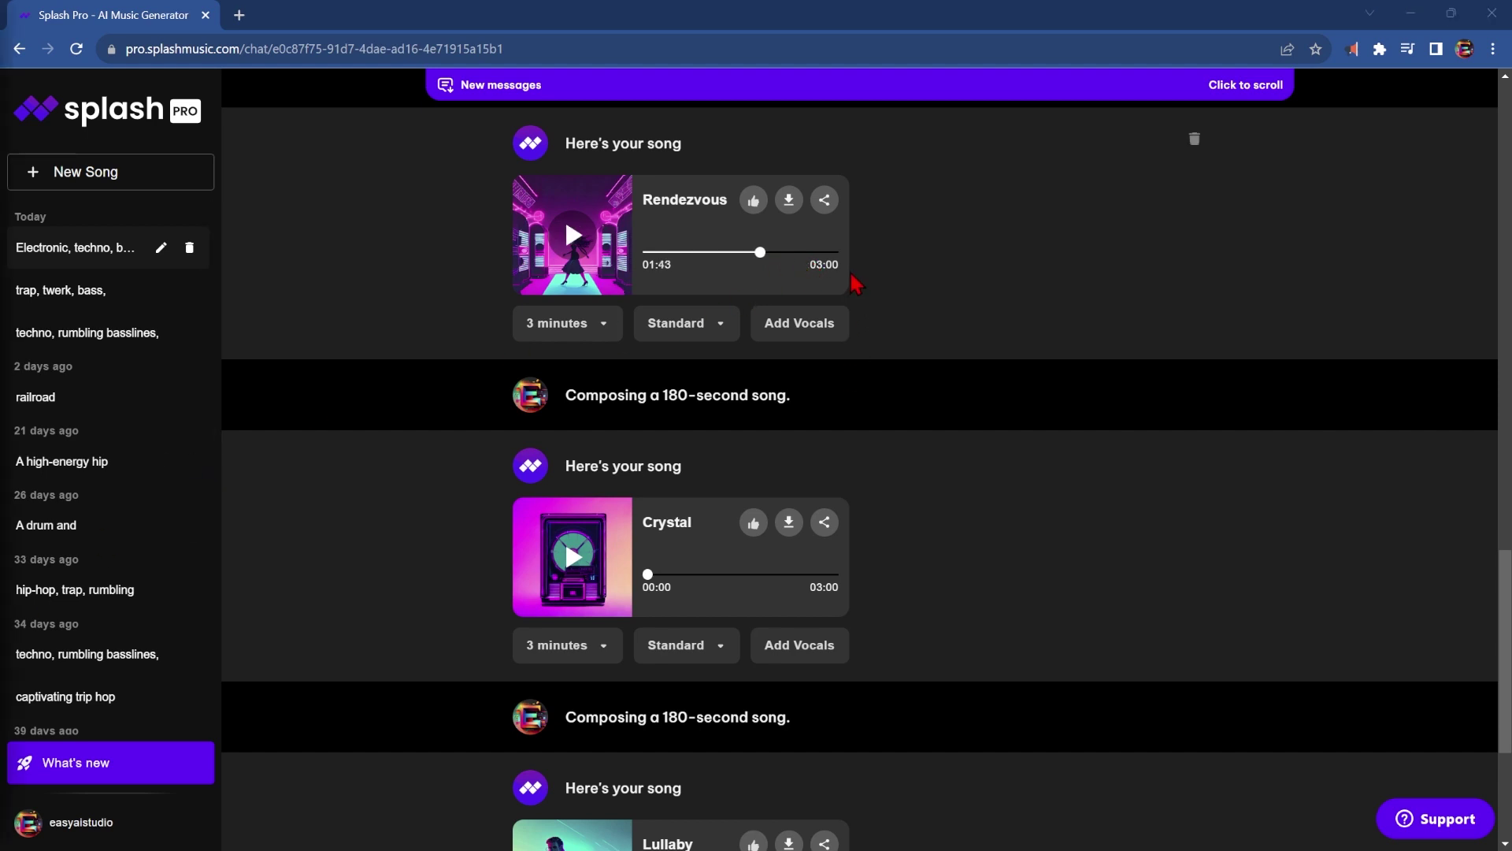
# Download the Rendezvous song as an mp3
pyautogui.click(788, 200)
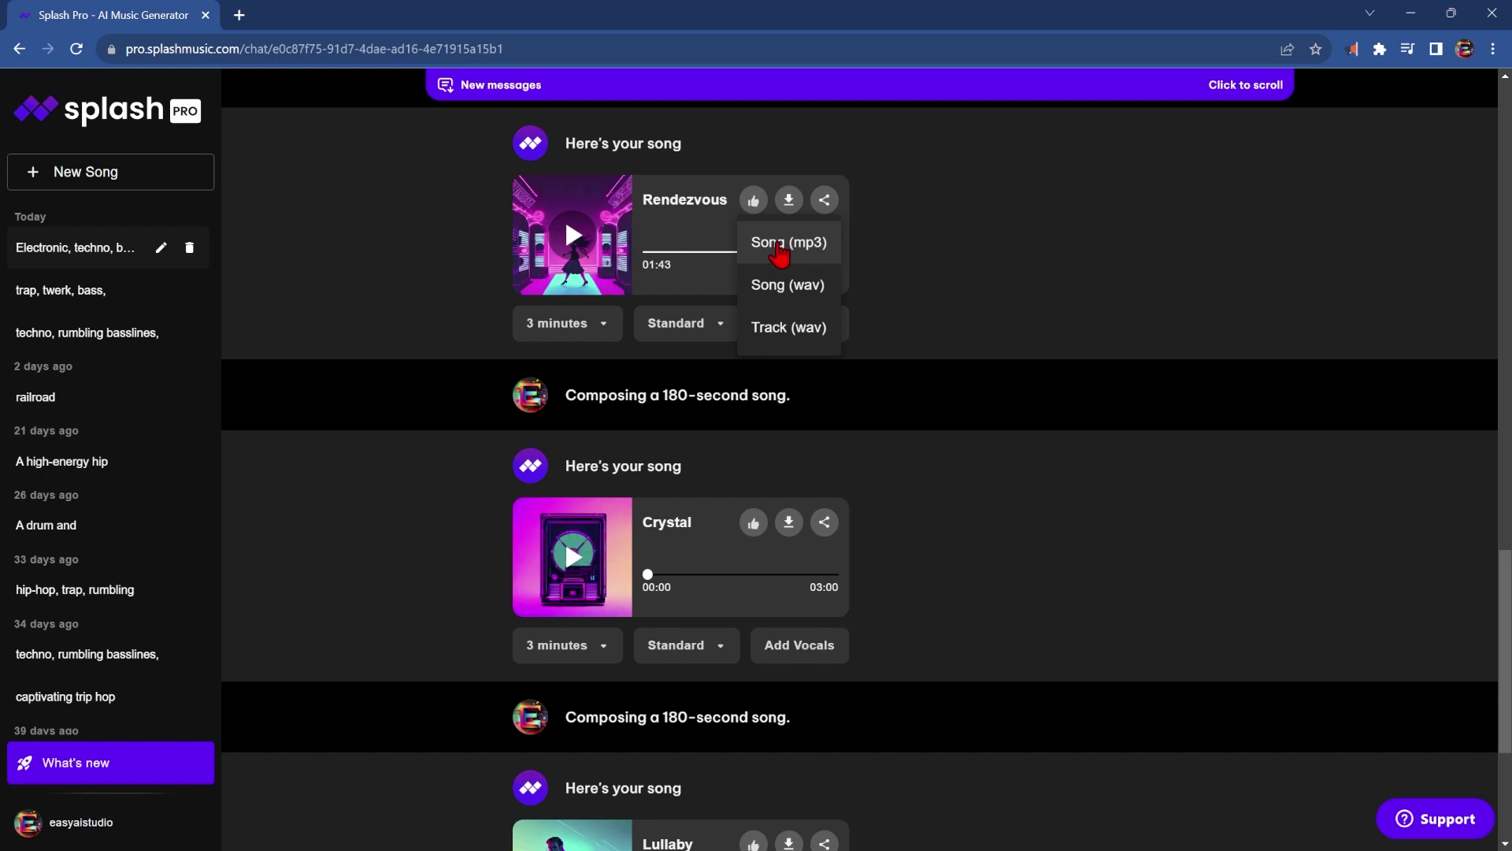
pyautogui.click(801, 246)
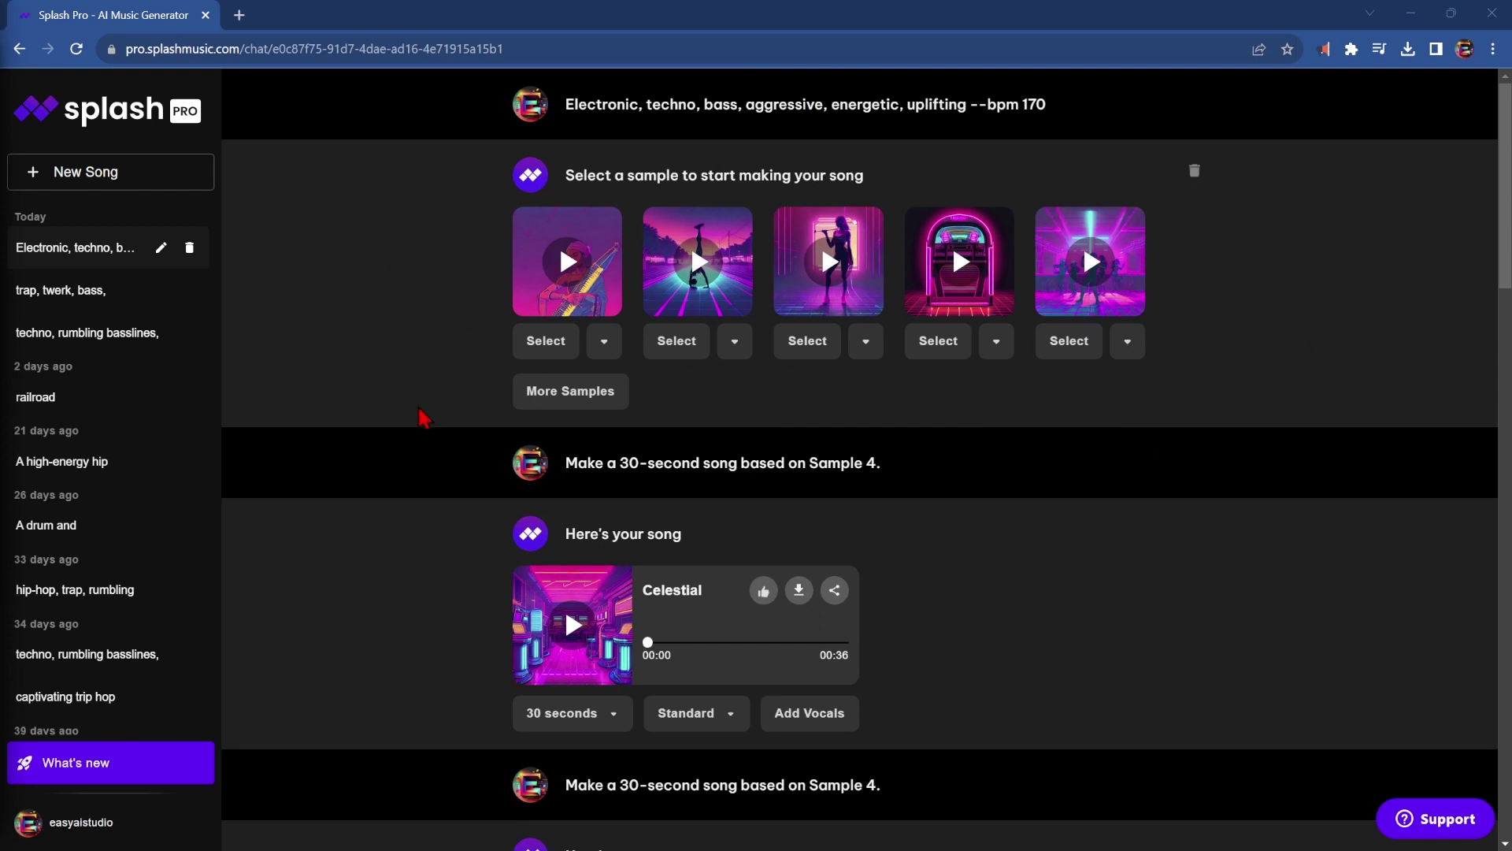
pyautogui.click(72, 186)
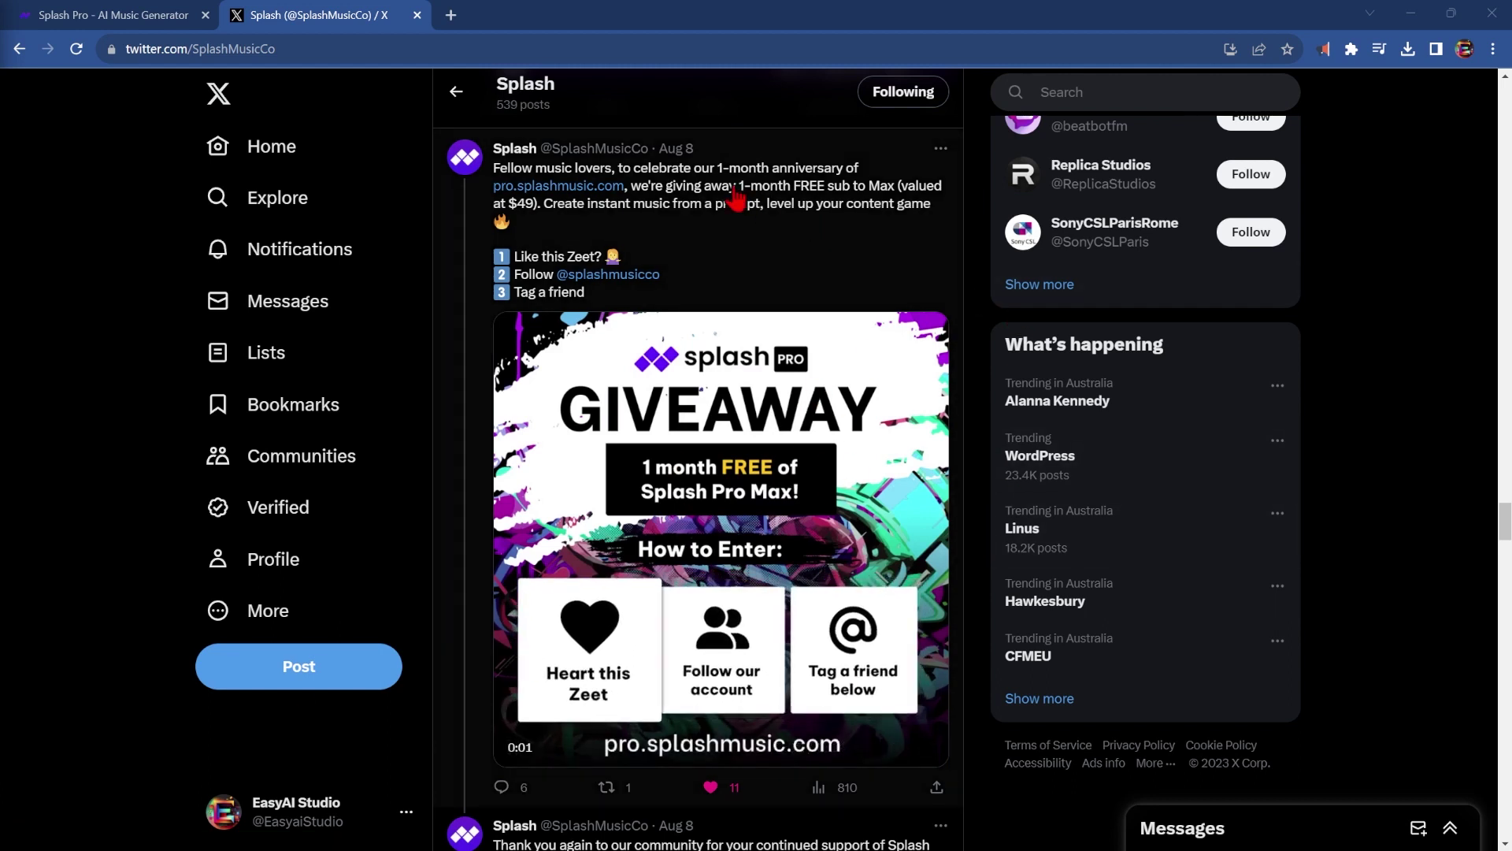
# Highlight the words "1-month FREE sub to Max" in Splash's giveaway post on X
pyautogui.moveTo(736, 187); pyautogui.dragTo(898, 201)
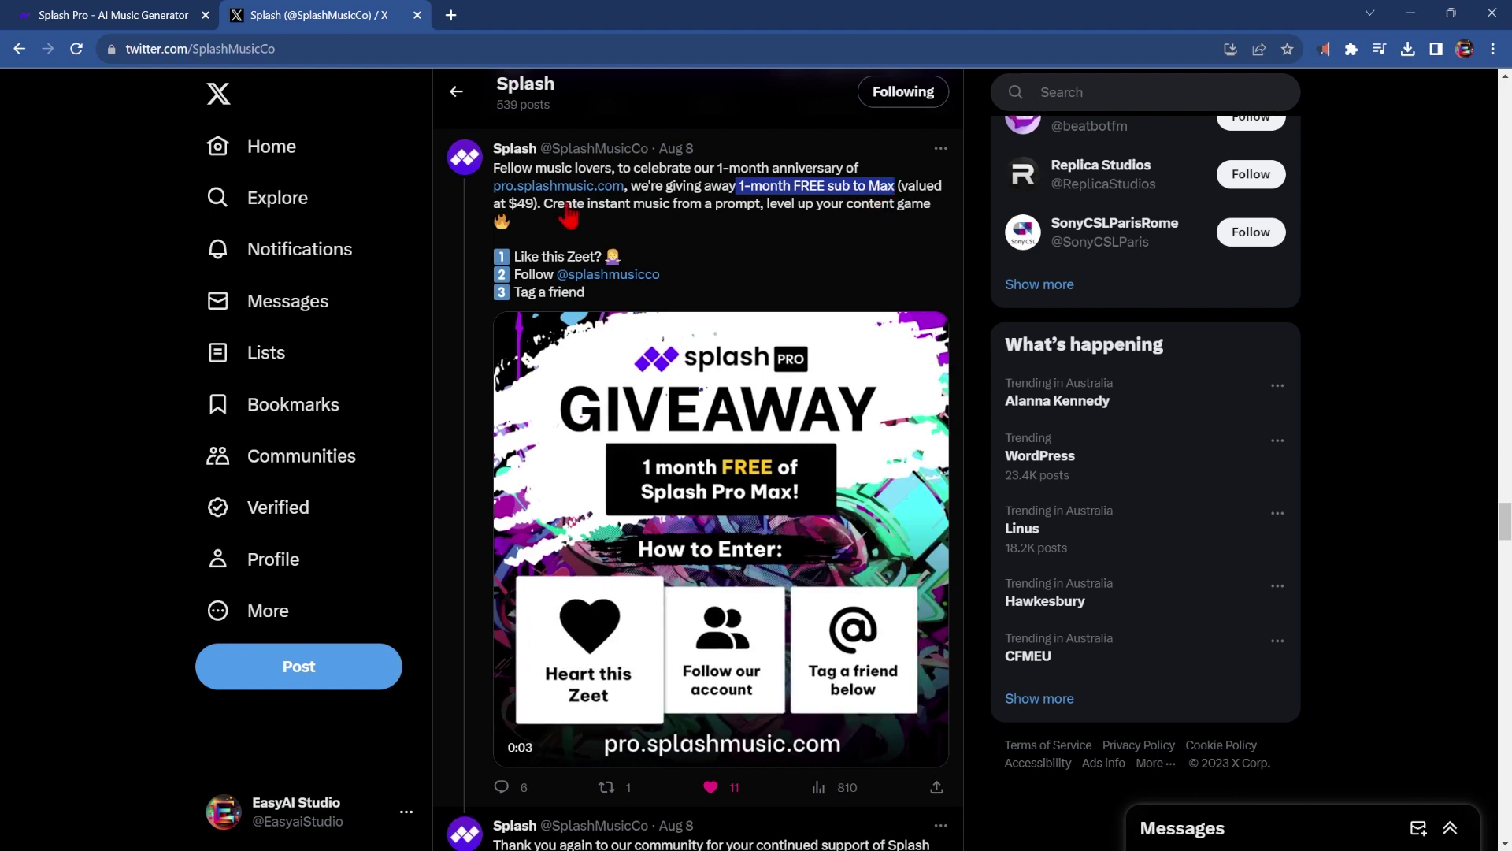